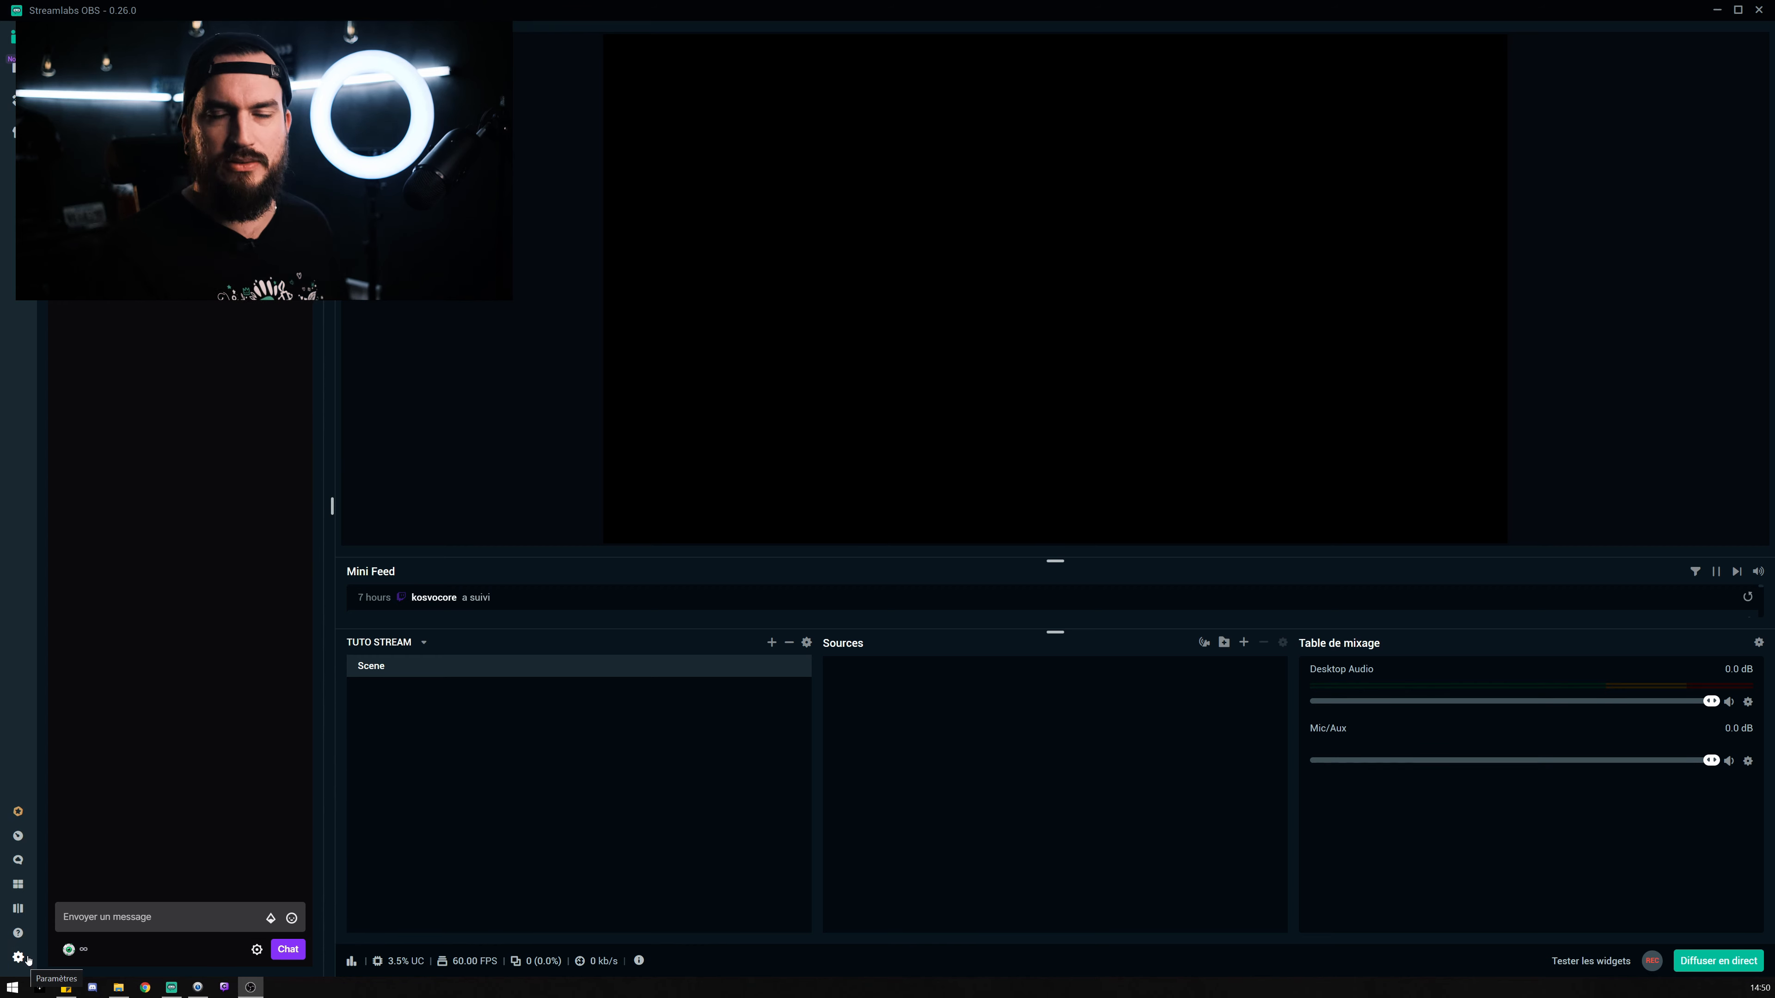
# - Open the Sortie (output) settings and widen the settings window
pyautogui.click(19, 957)
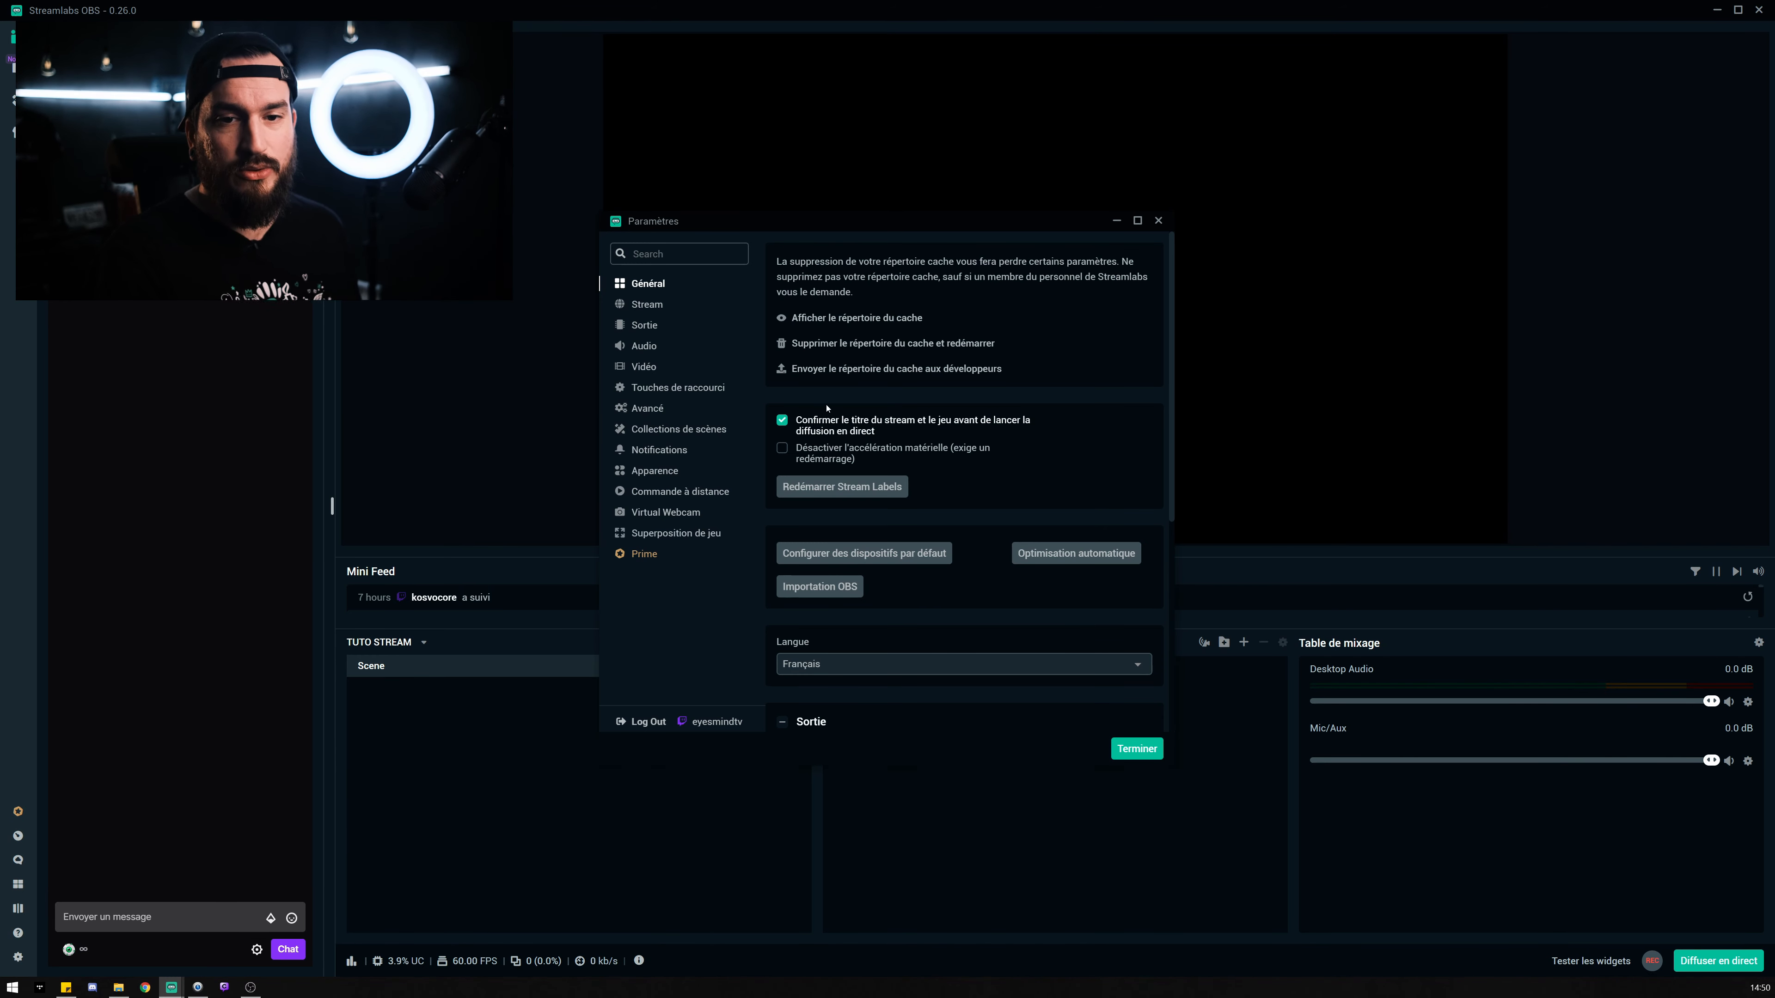
pyautogui.click(646, 304)
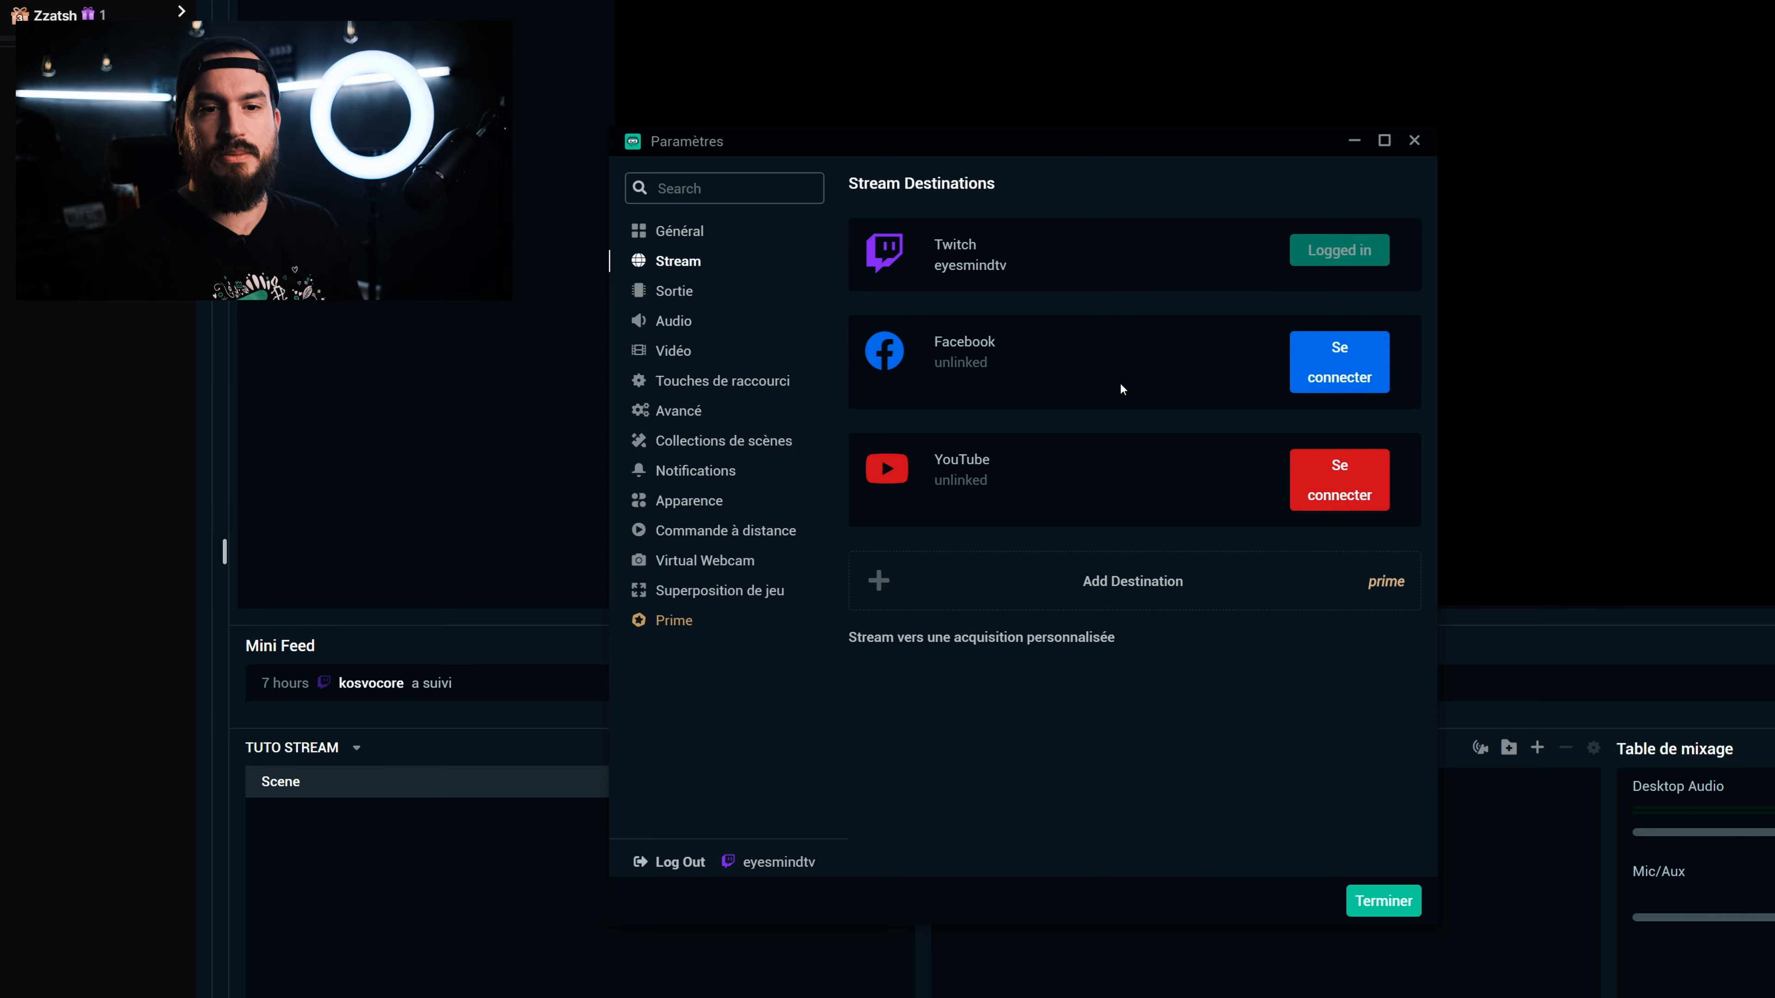
pyautogui.click(673, 290)
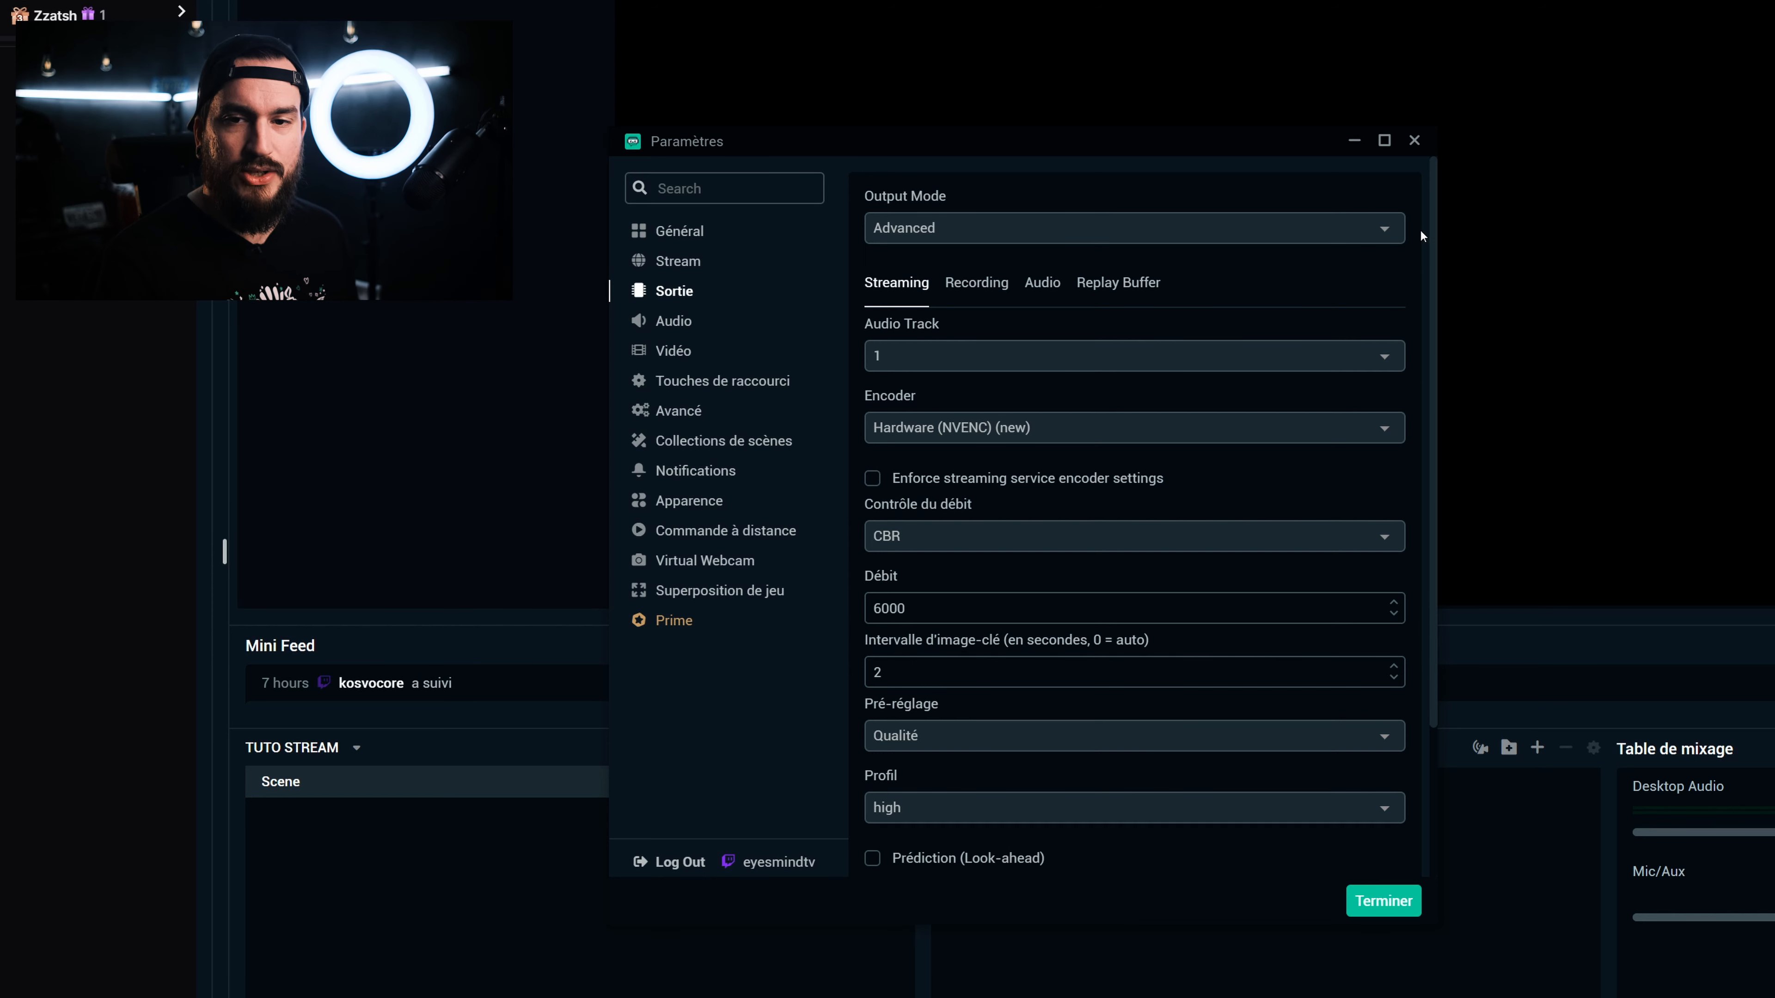
pyautogui.moveTo(1440, 259); pyautogui.dragTo(1585, 255)
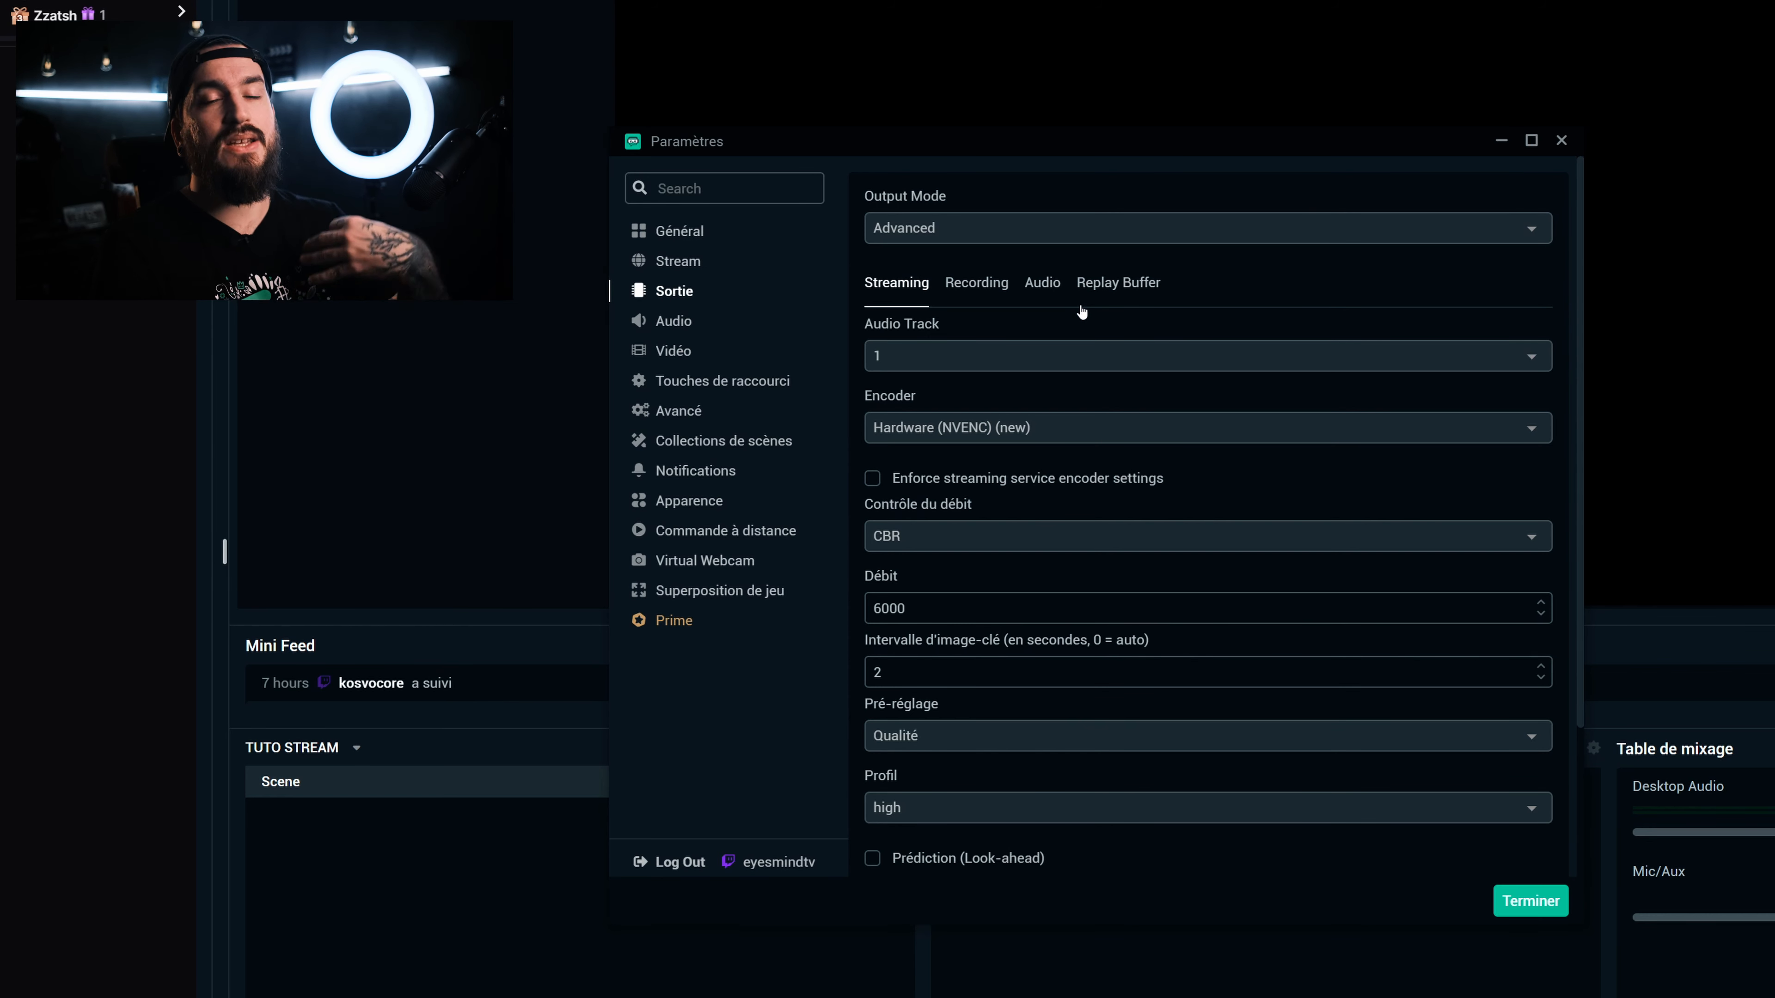
# - Set the streaming encoder to Hardware (NVENC) (new) and the rate control to CBR
pyautogui.click(985, 428)
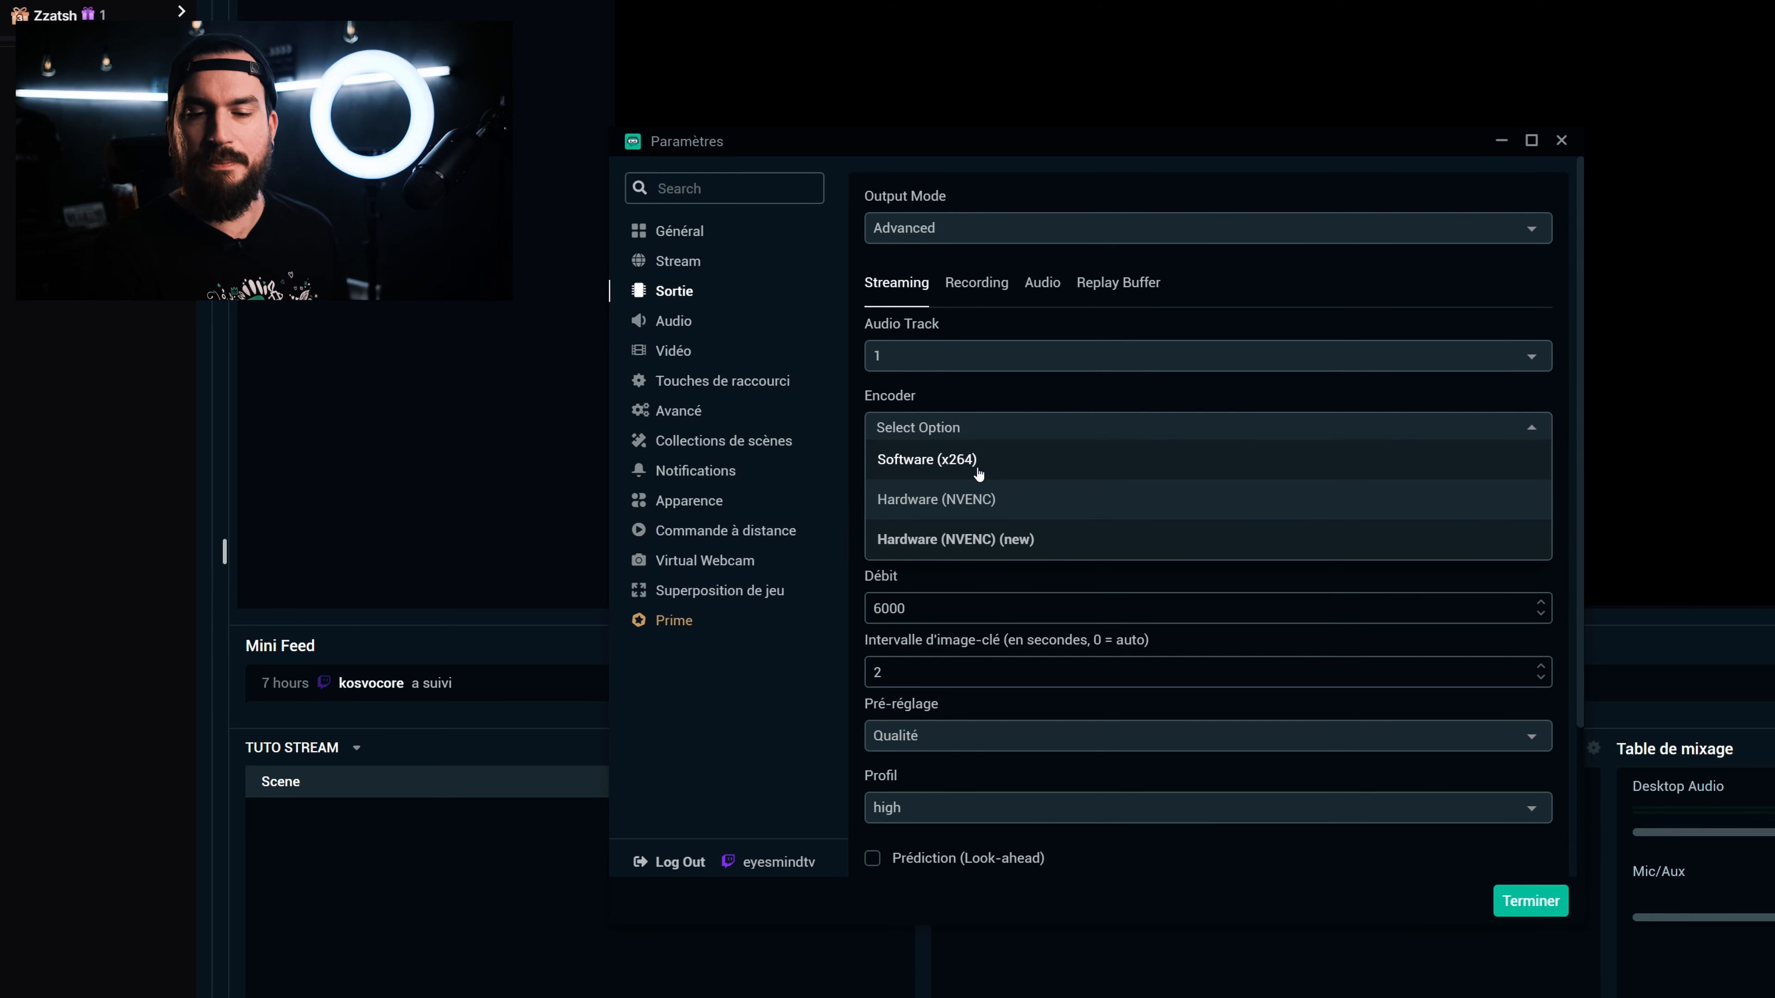
pyautogui.click(987, 542)
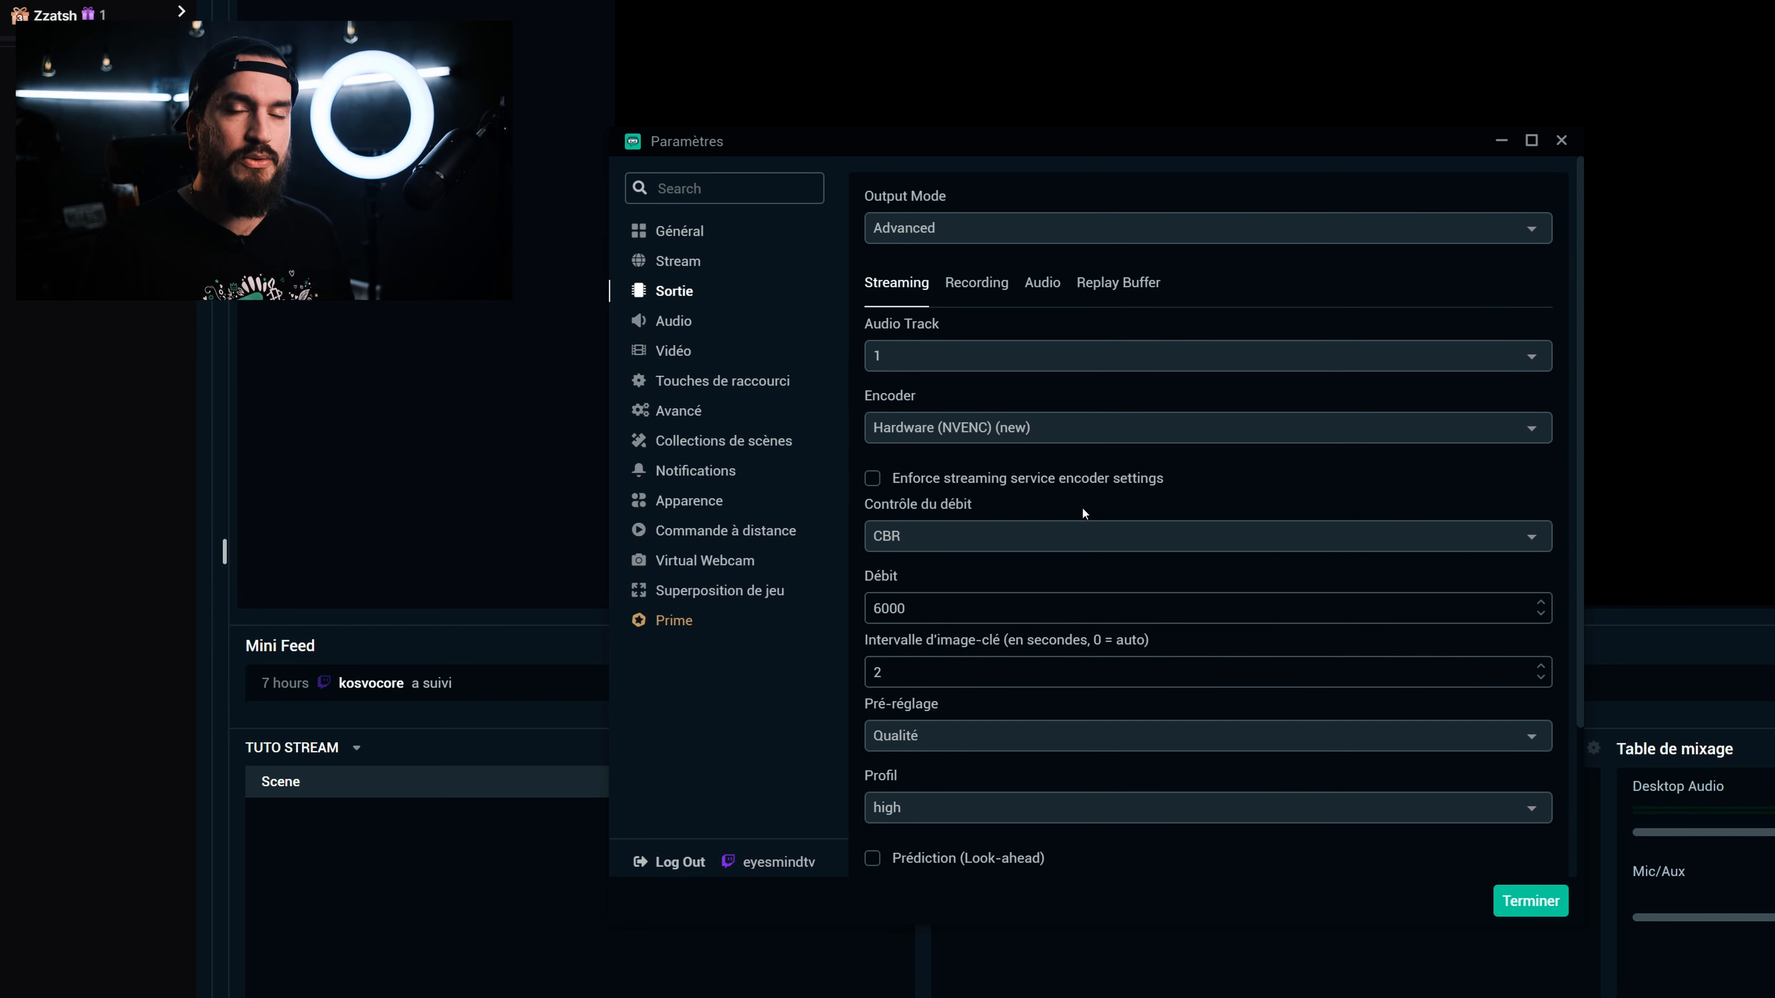
pyautogui.click(1034, 536)
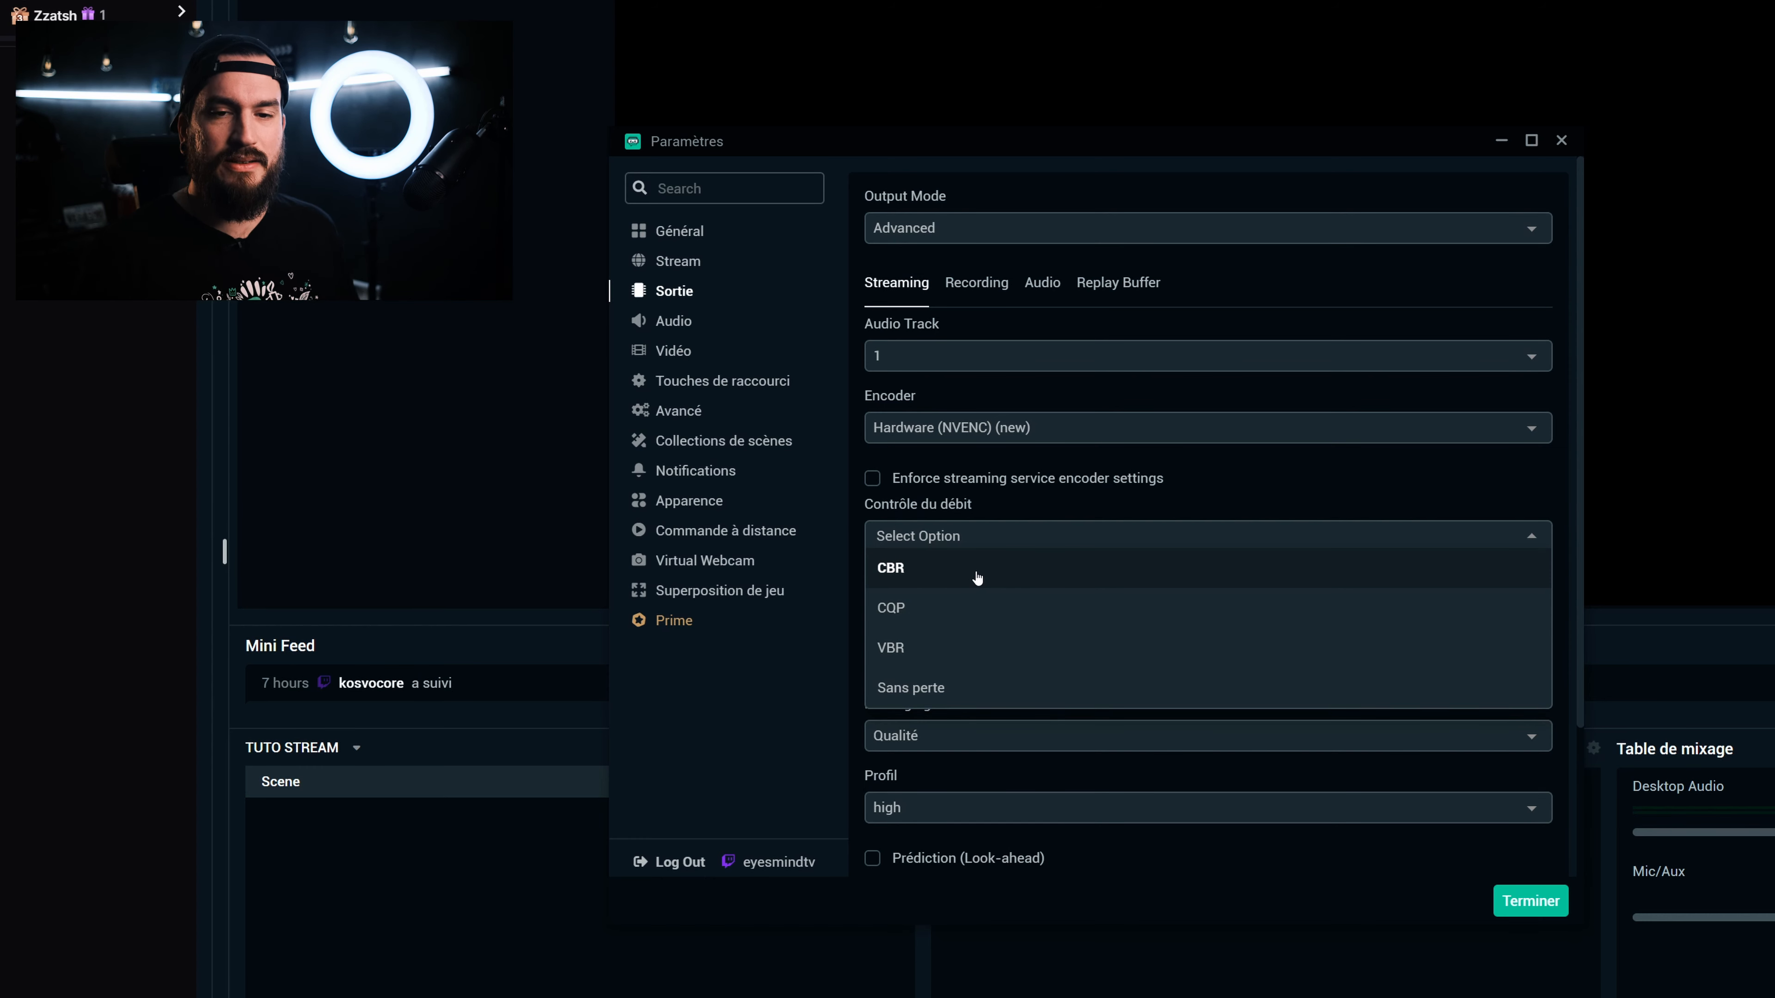
pyautogui.click(977, 571)
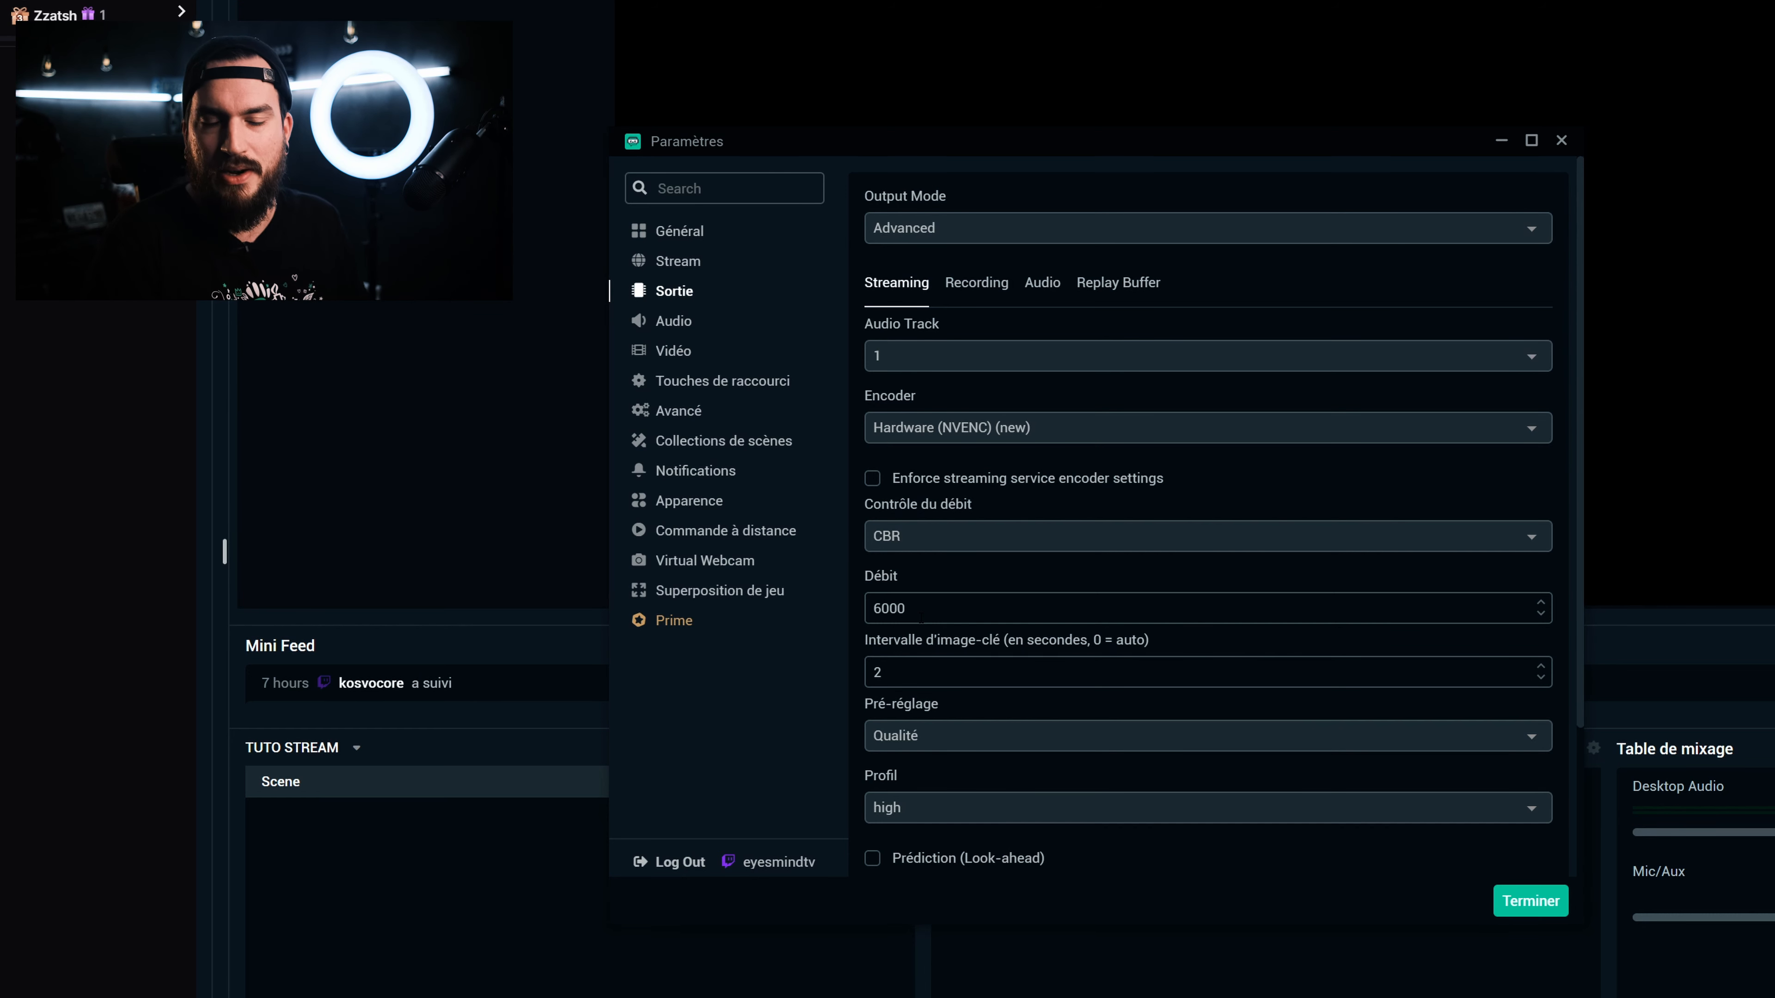
pyautogui.scroll(-3, 1207, 510)
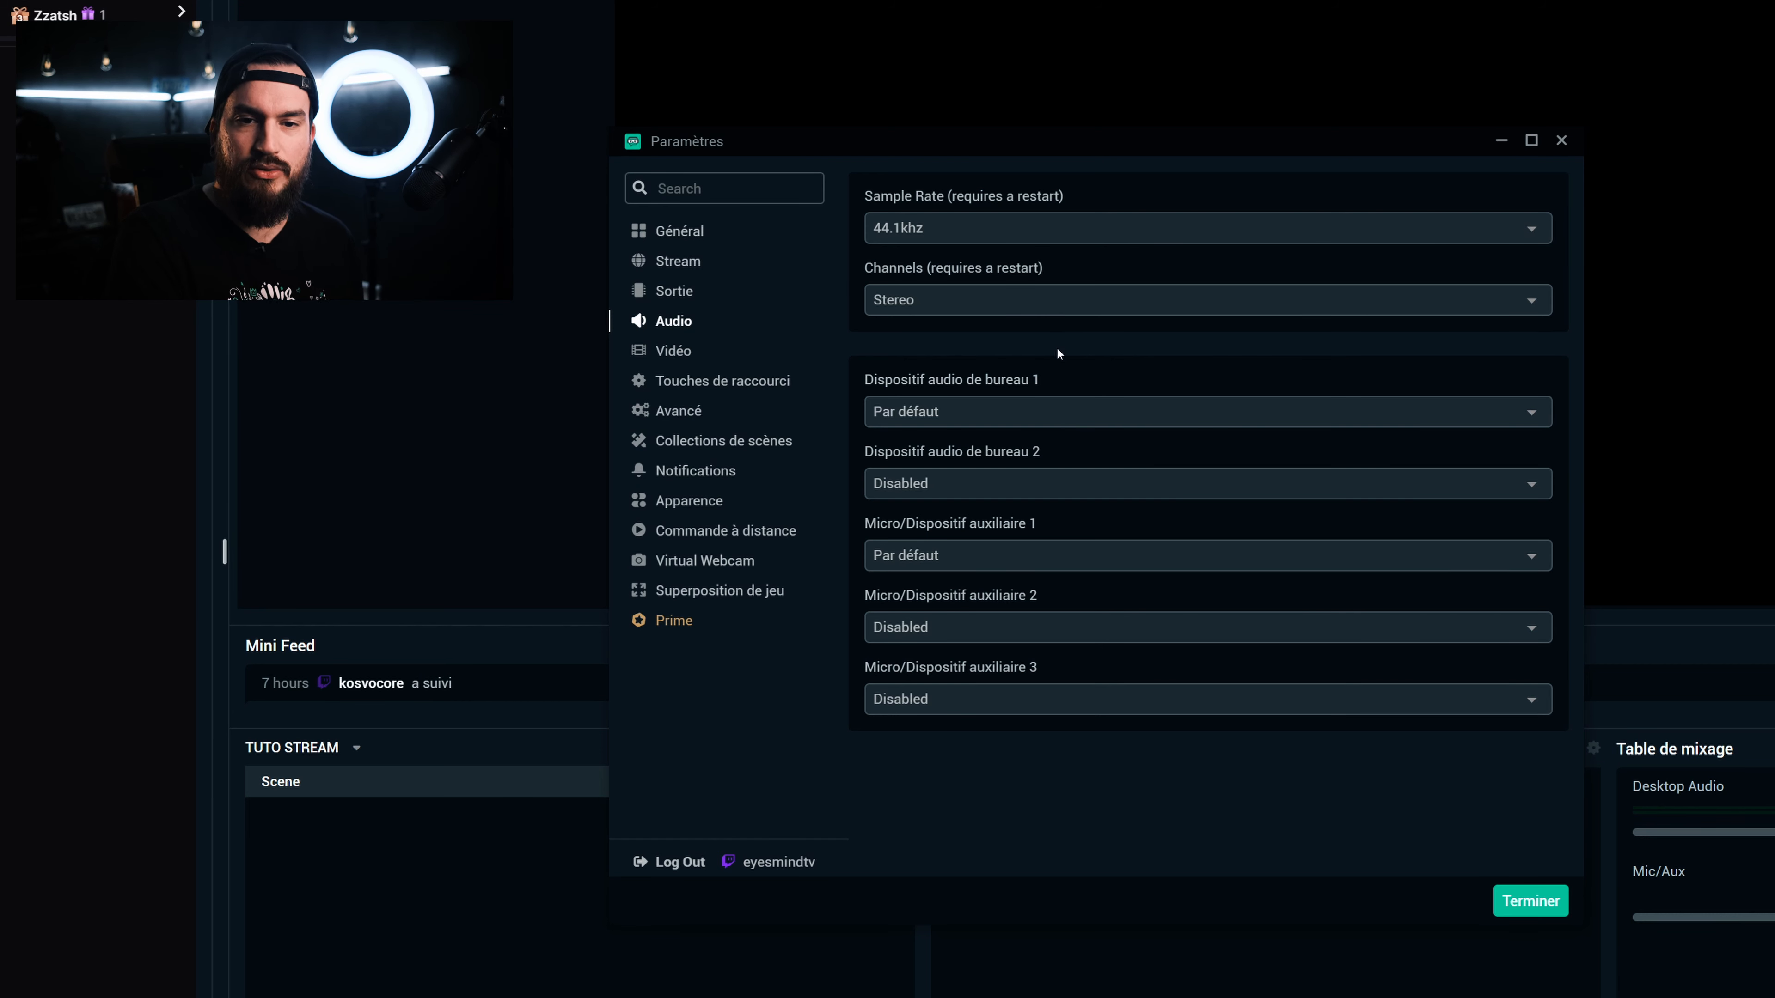
# - Set desktop audio device 1 to Haut-parleurs (Realtek(R) Audio) and microphone/auxiliary device 1 to Microphone (Yeti Stereo Microphone)
pyautogui.click(1093, 410)
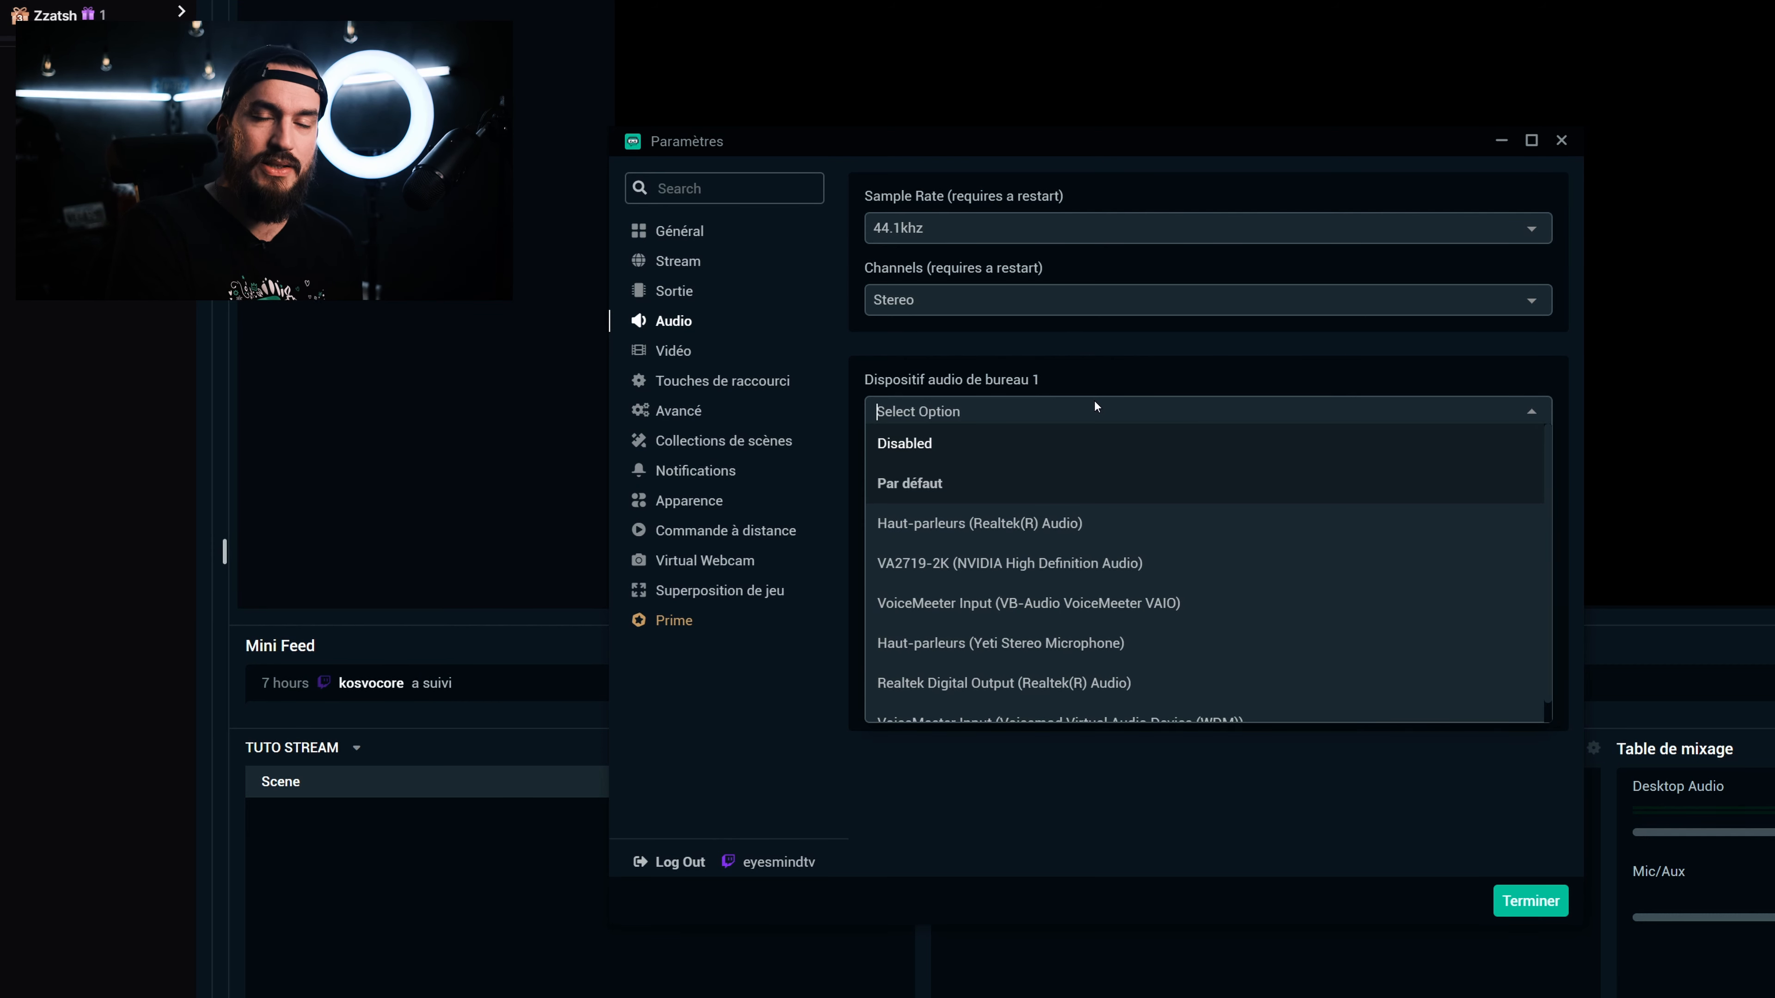
pyautogui.click(1087, 532)
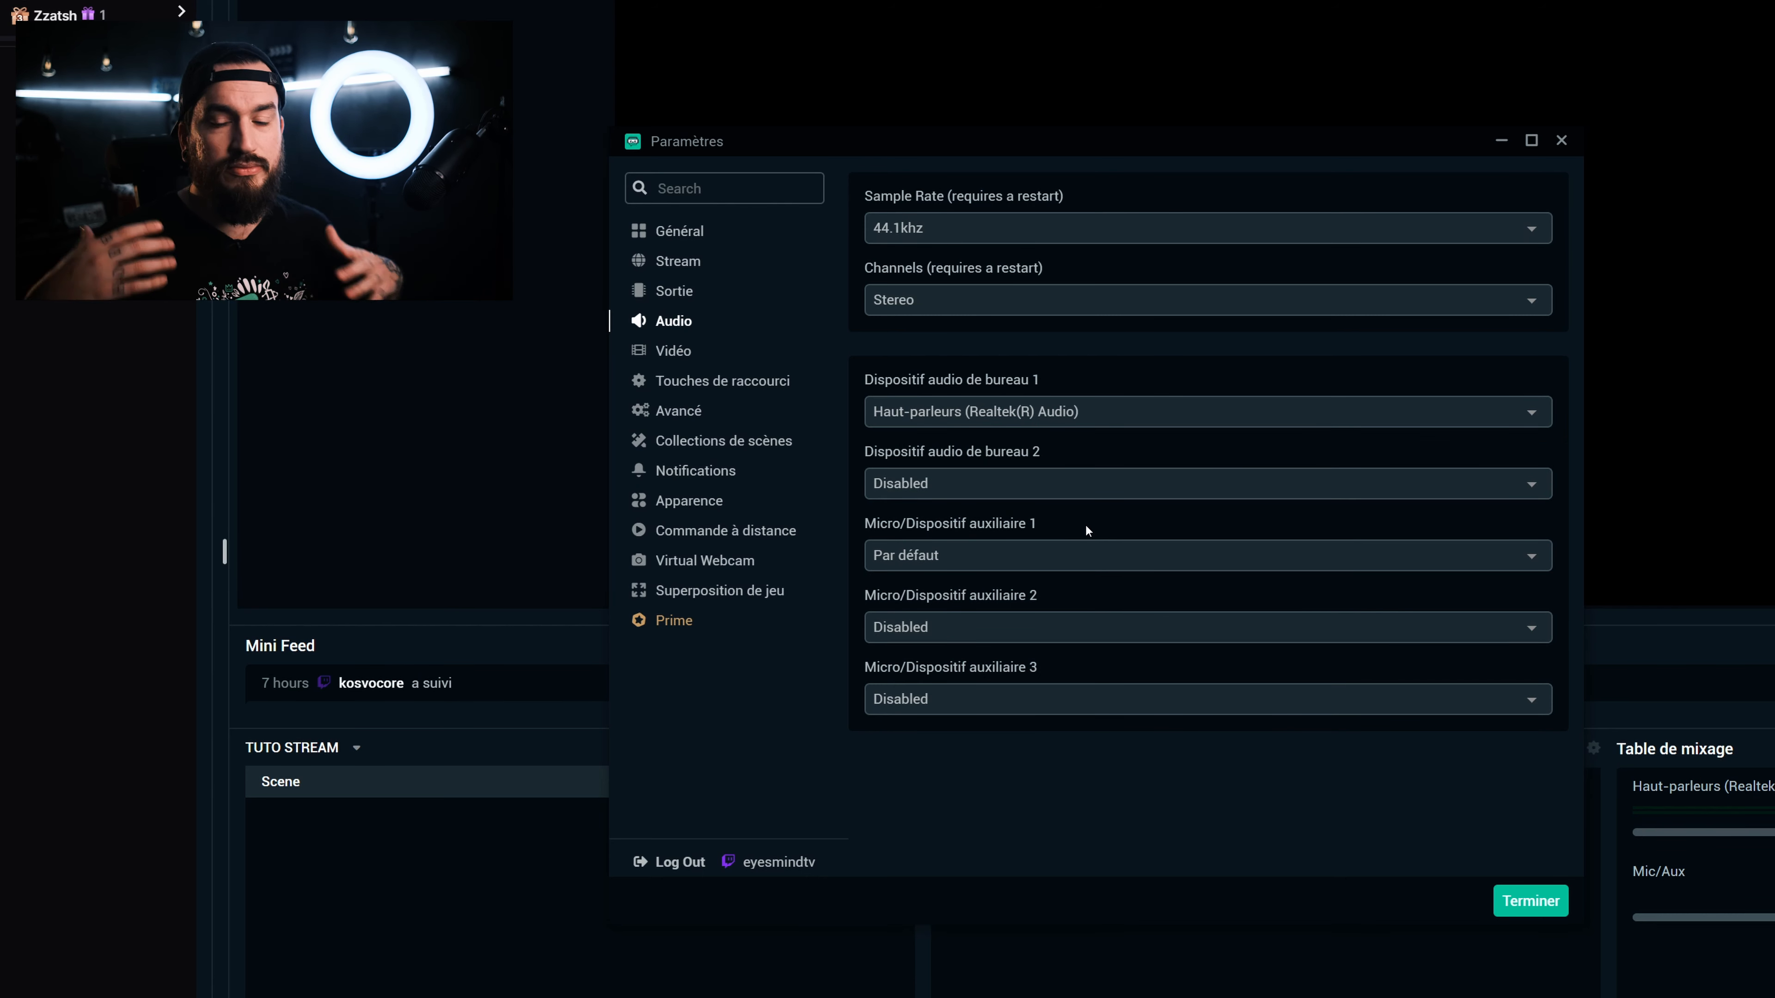
pyautogui.click(1083, 555)
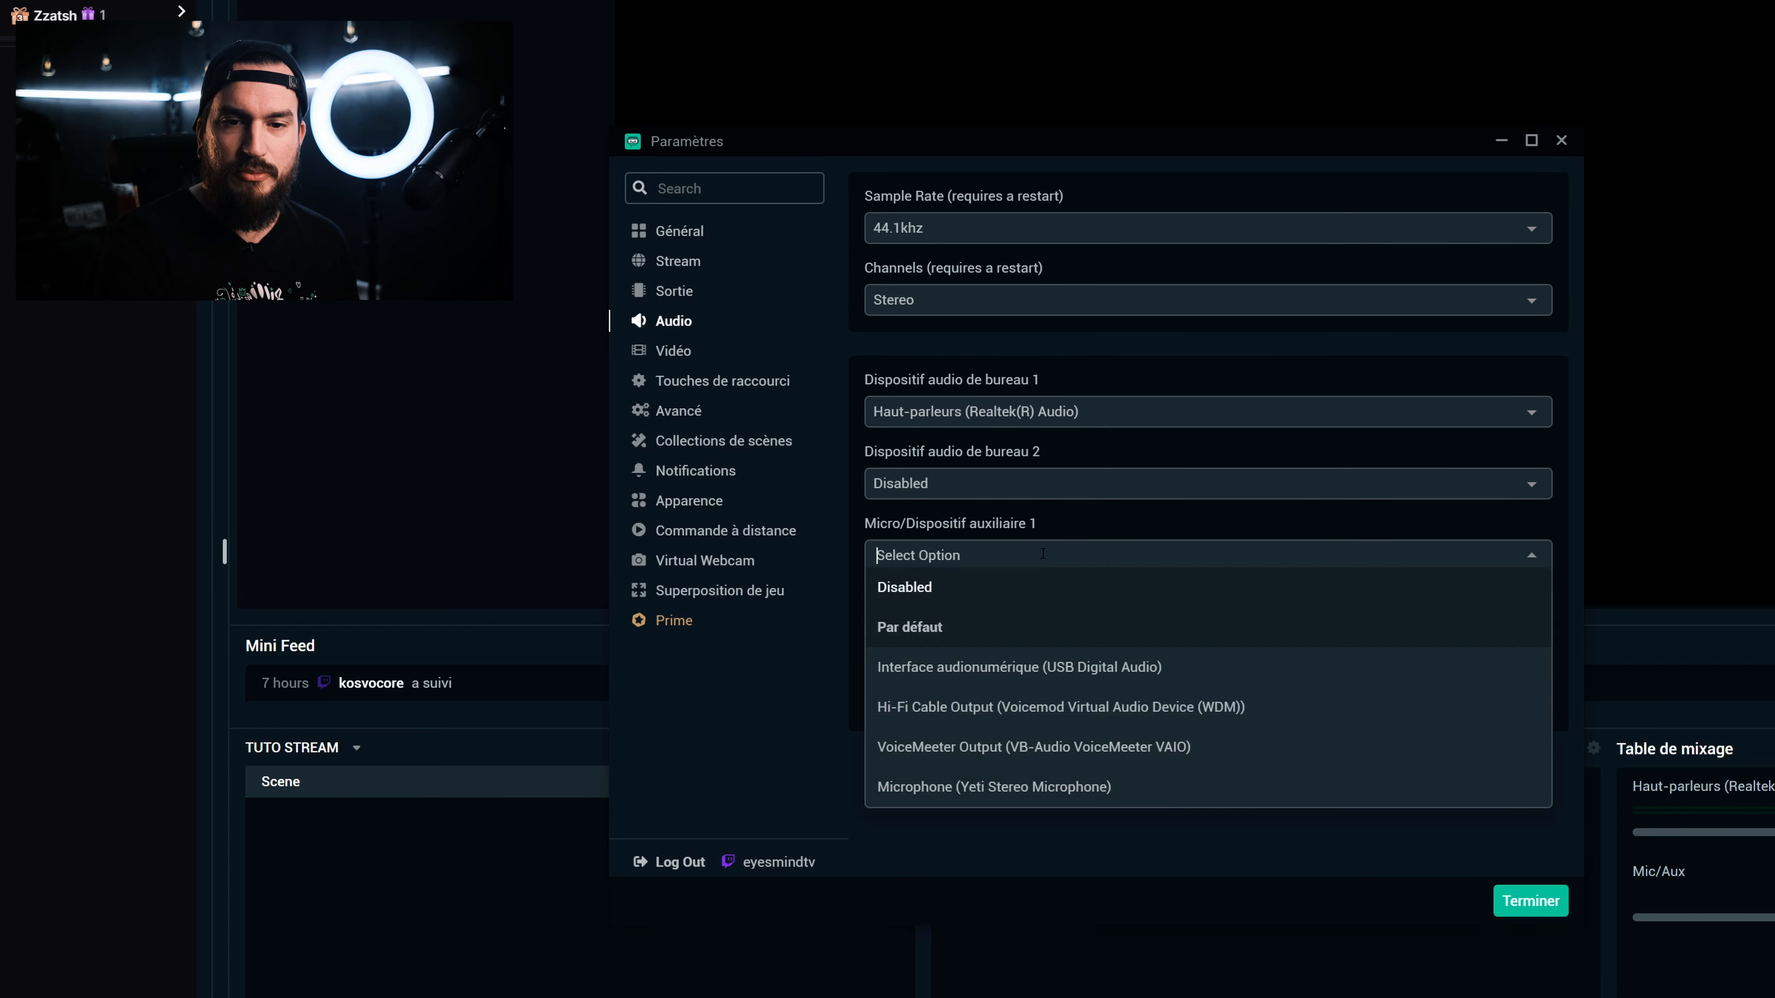
pyautogui.click(1085, 787)
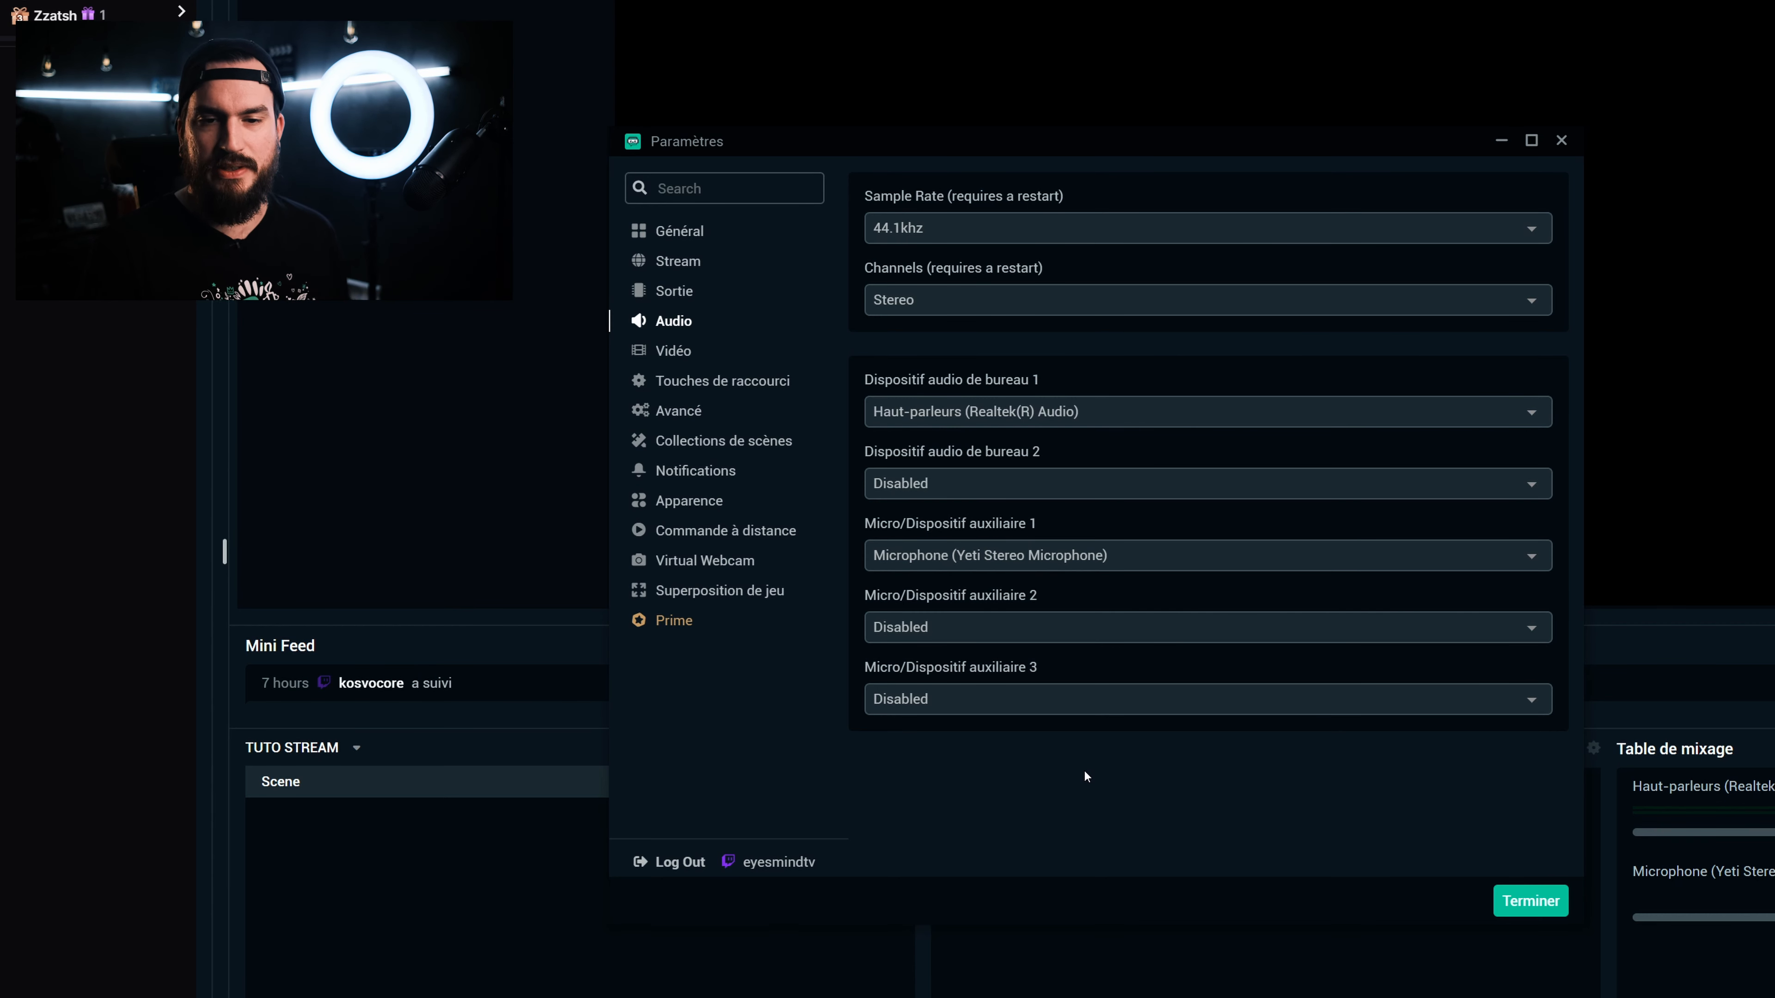
# - Check the resolution settings and the available common FPS values in the video settings
pyautogui.click(695, 351)
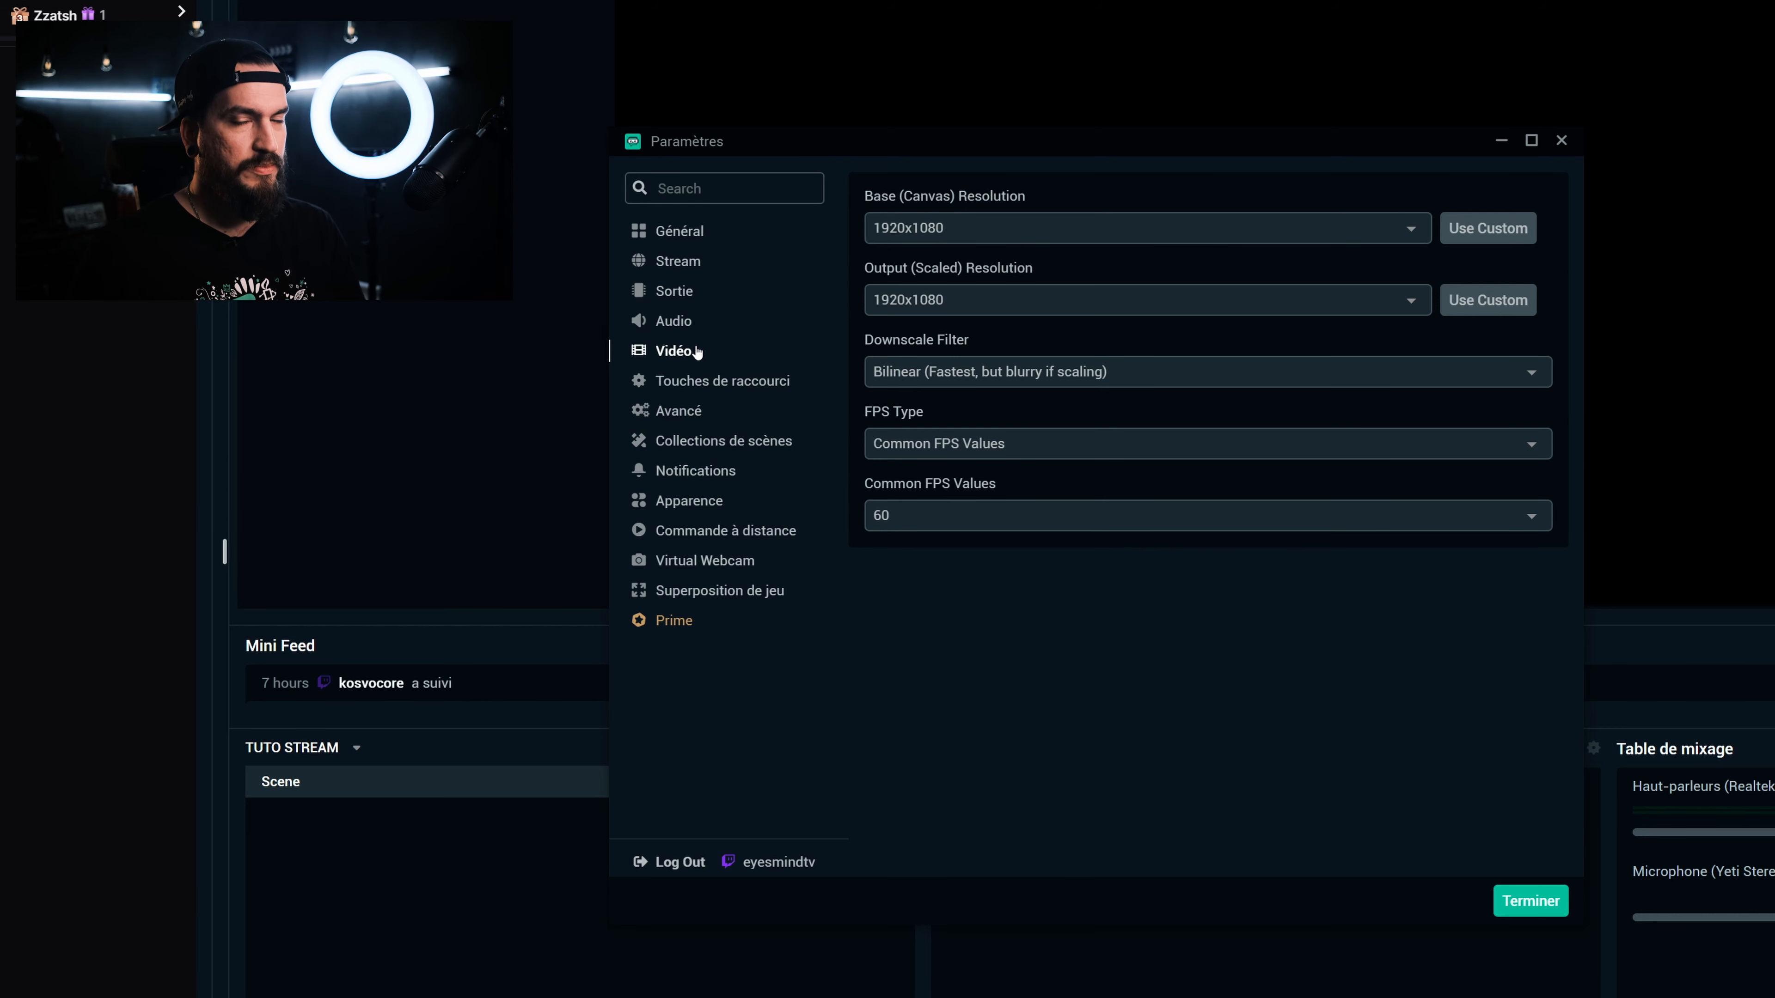
pyautogui.click(1073, 516)
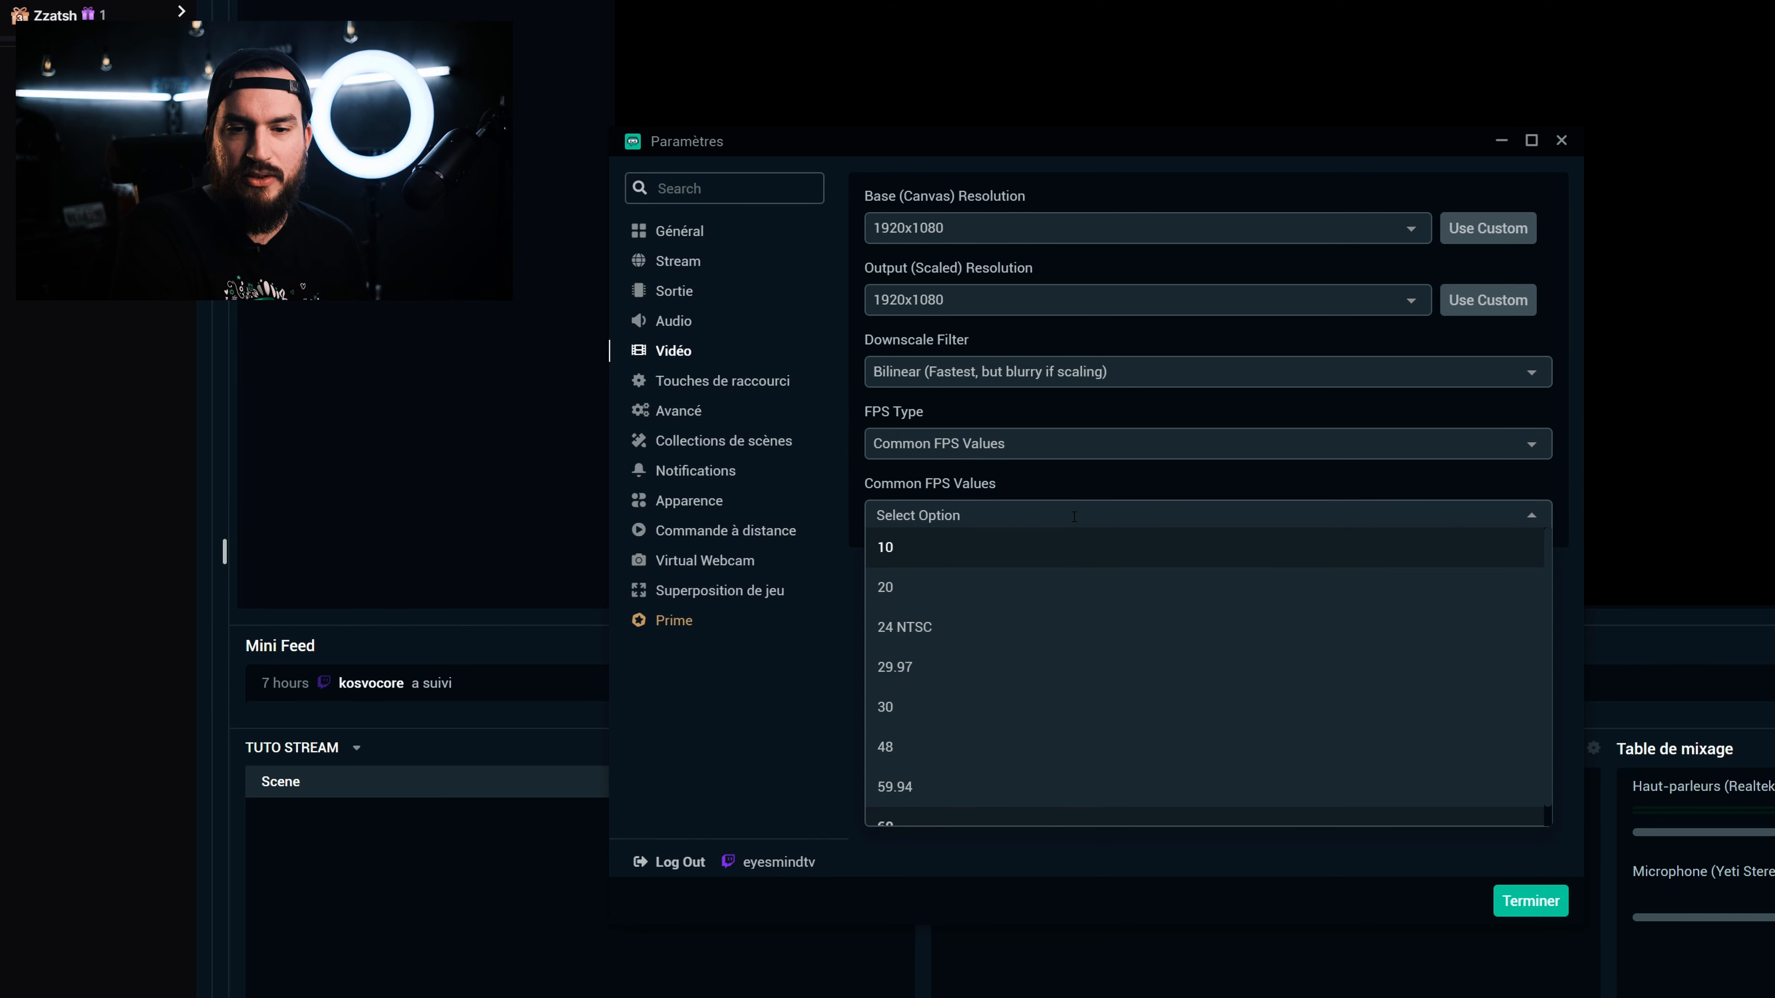
pyautogui.click(1037, 470)
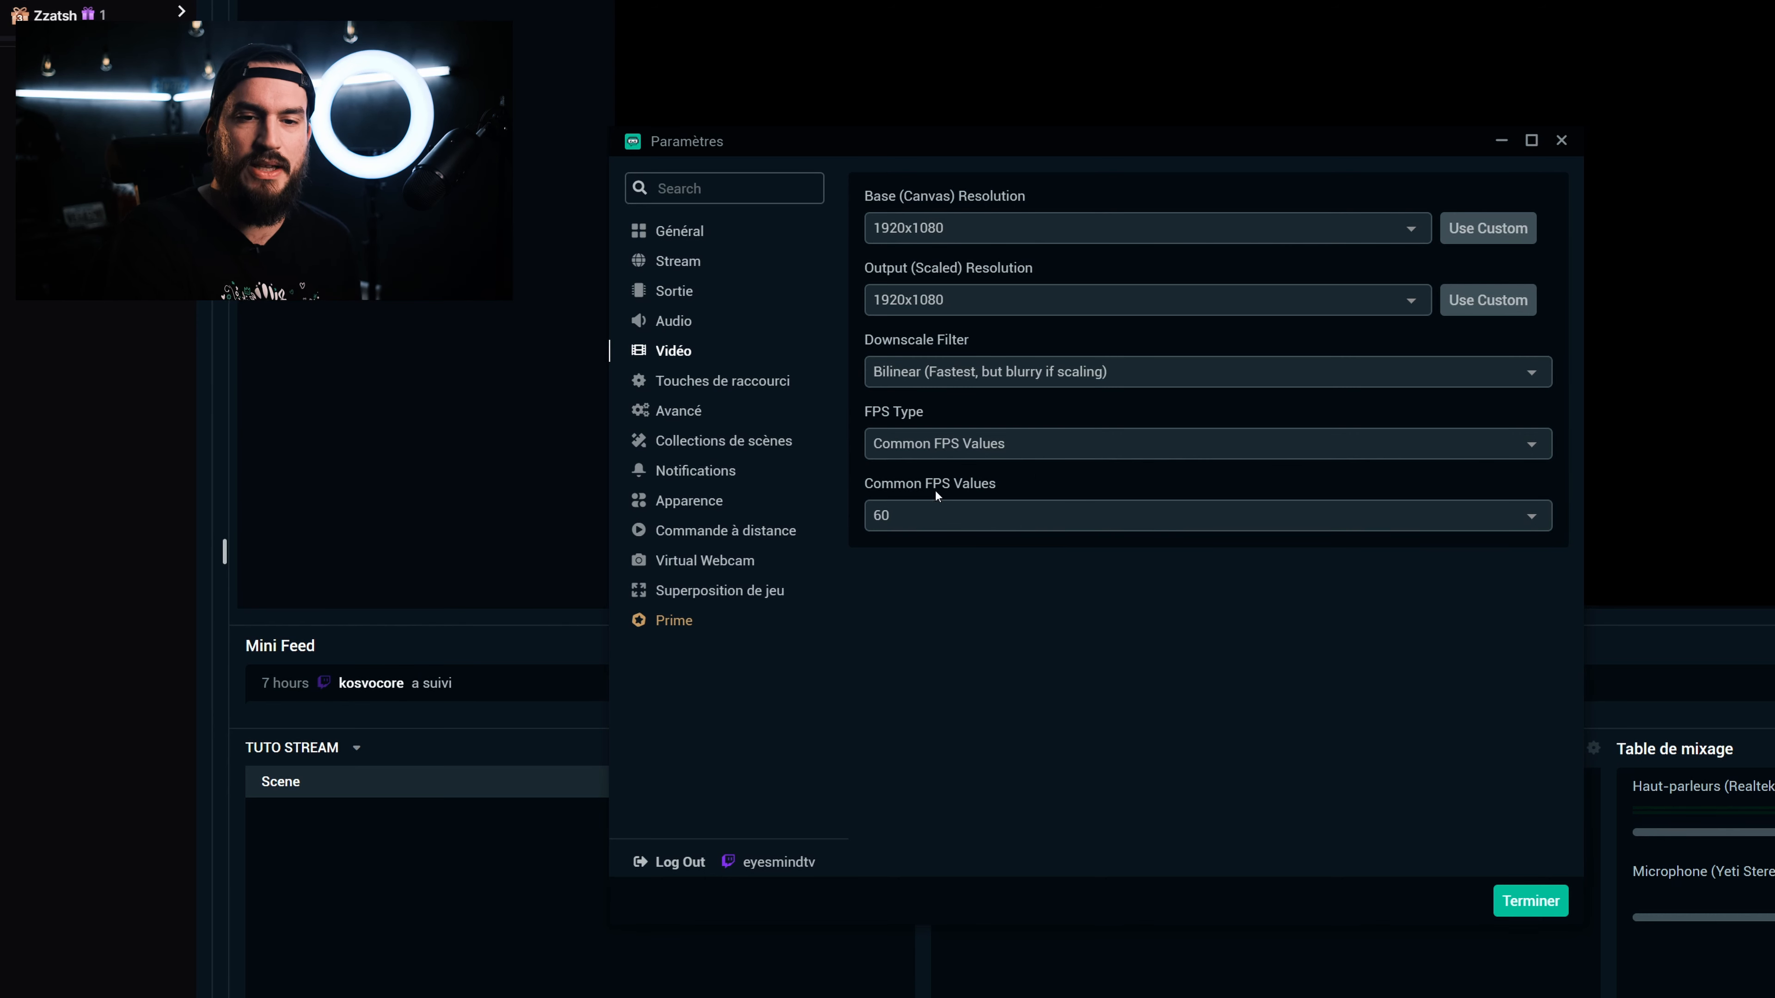
# - Check the process priority options in the Avancé (advanced) settings
pyautogui.click(678, 411)
pyautogui.click(1086, 272)
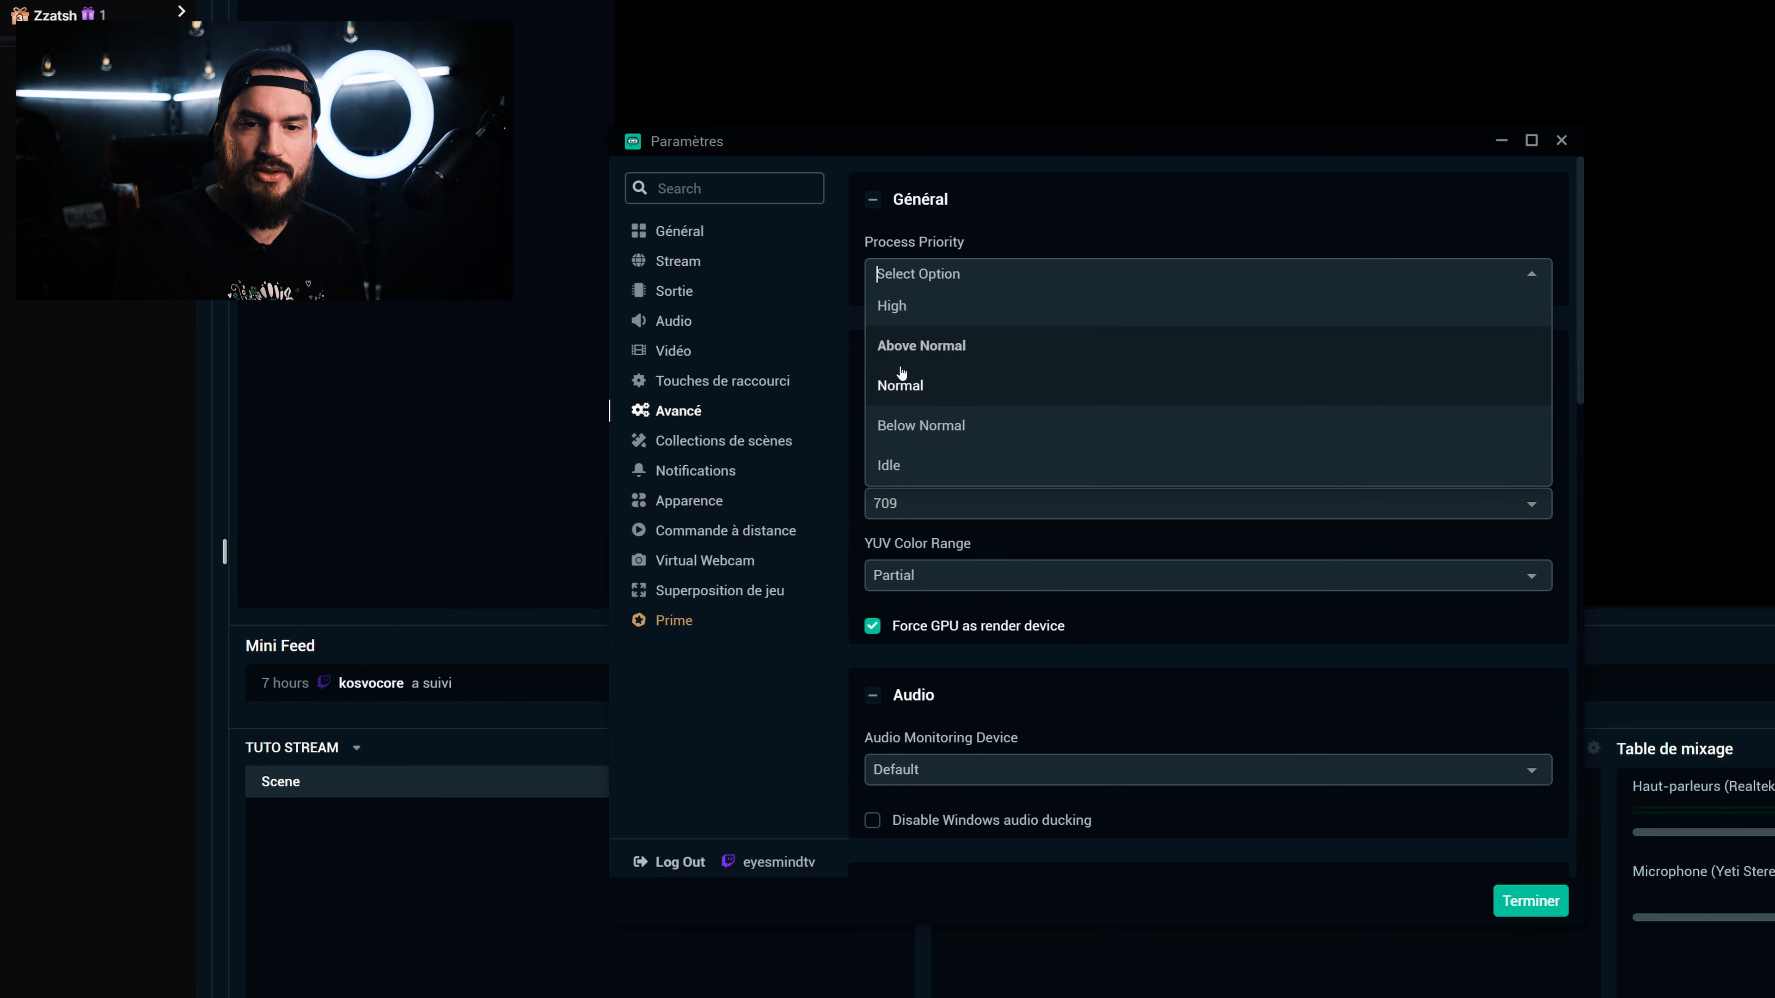
pyautogui.click(1031, 261)
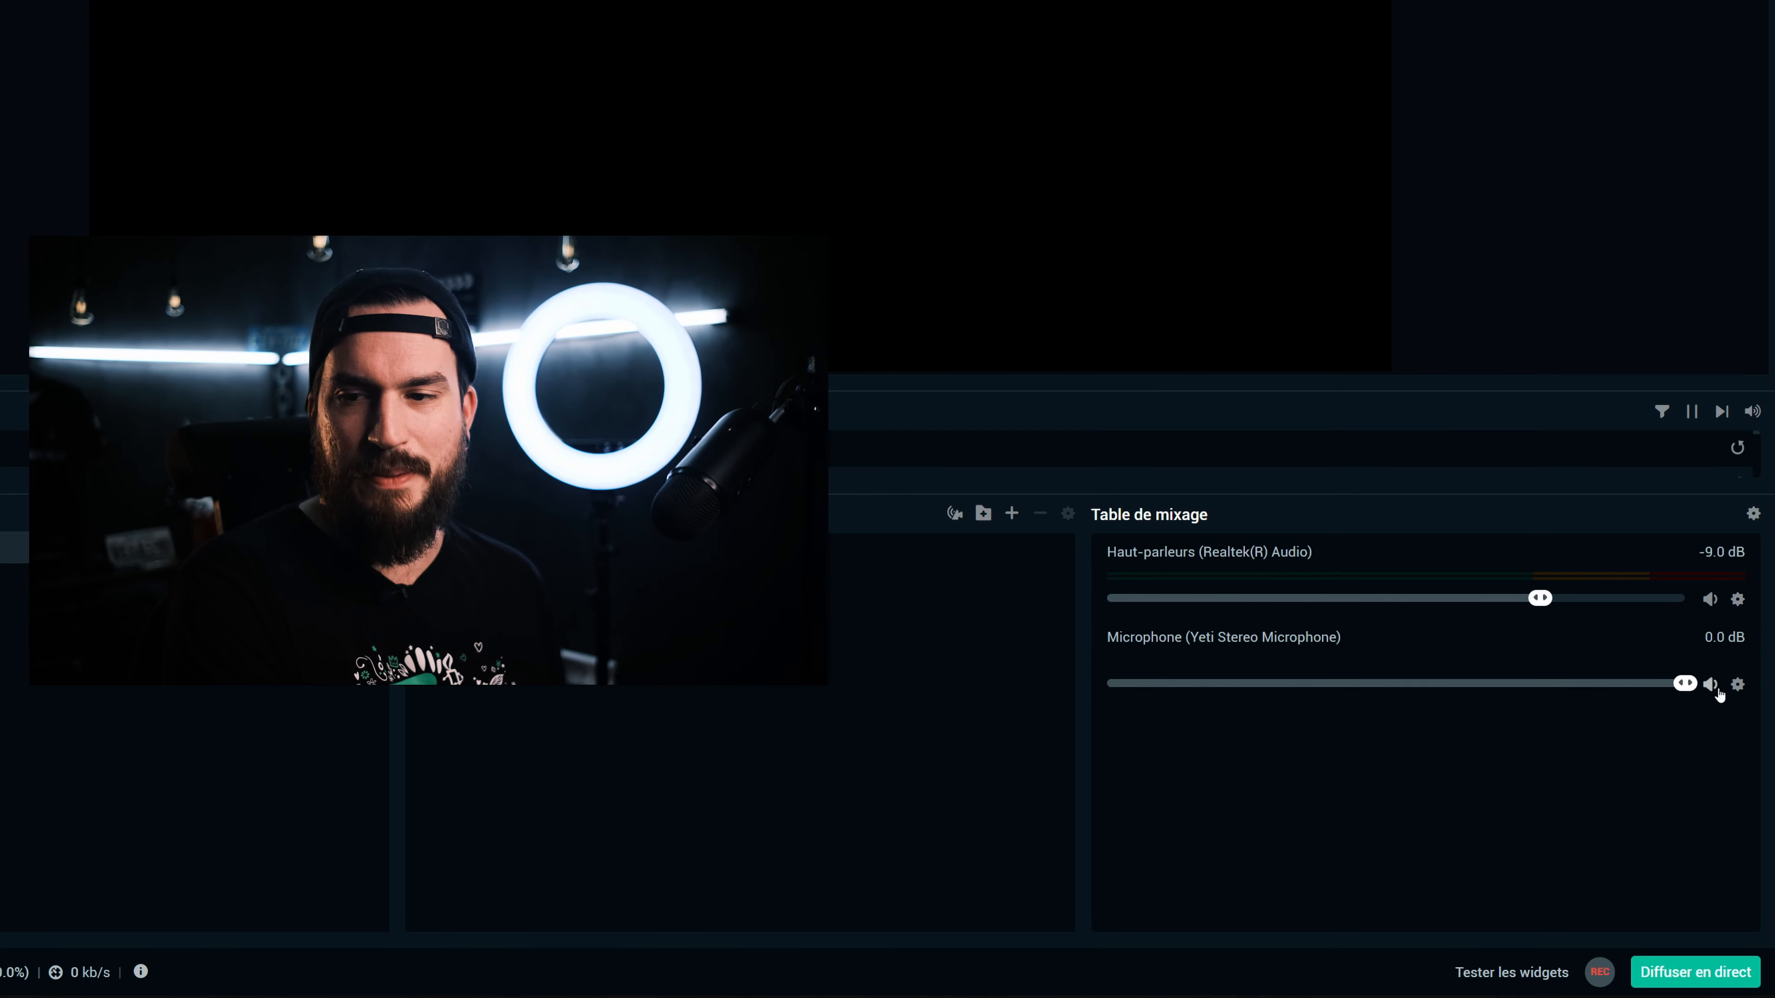
# - Set the capture device of the Yeti microphone source to VoiceMeeter Output (VB-Audio VoiceMeeter VAIO)
pyautogui.click(1735, 685)
pyautogui.click(1408, 401)
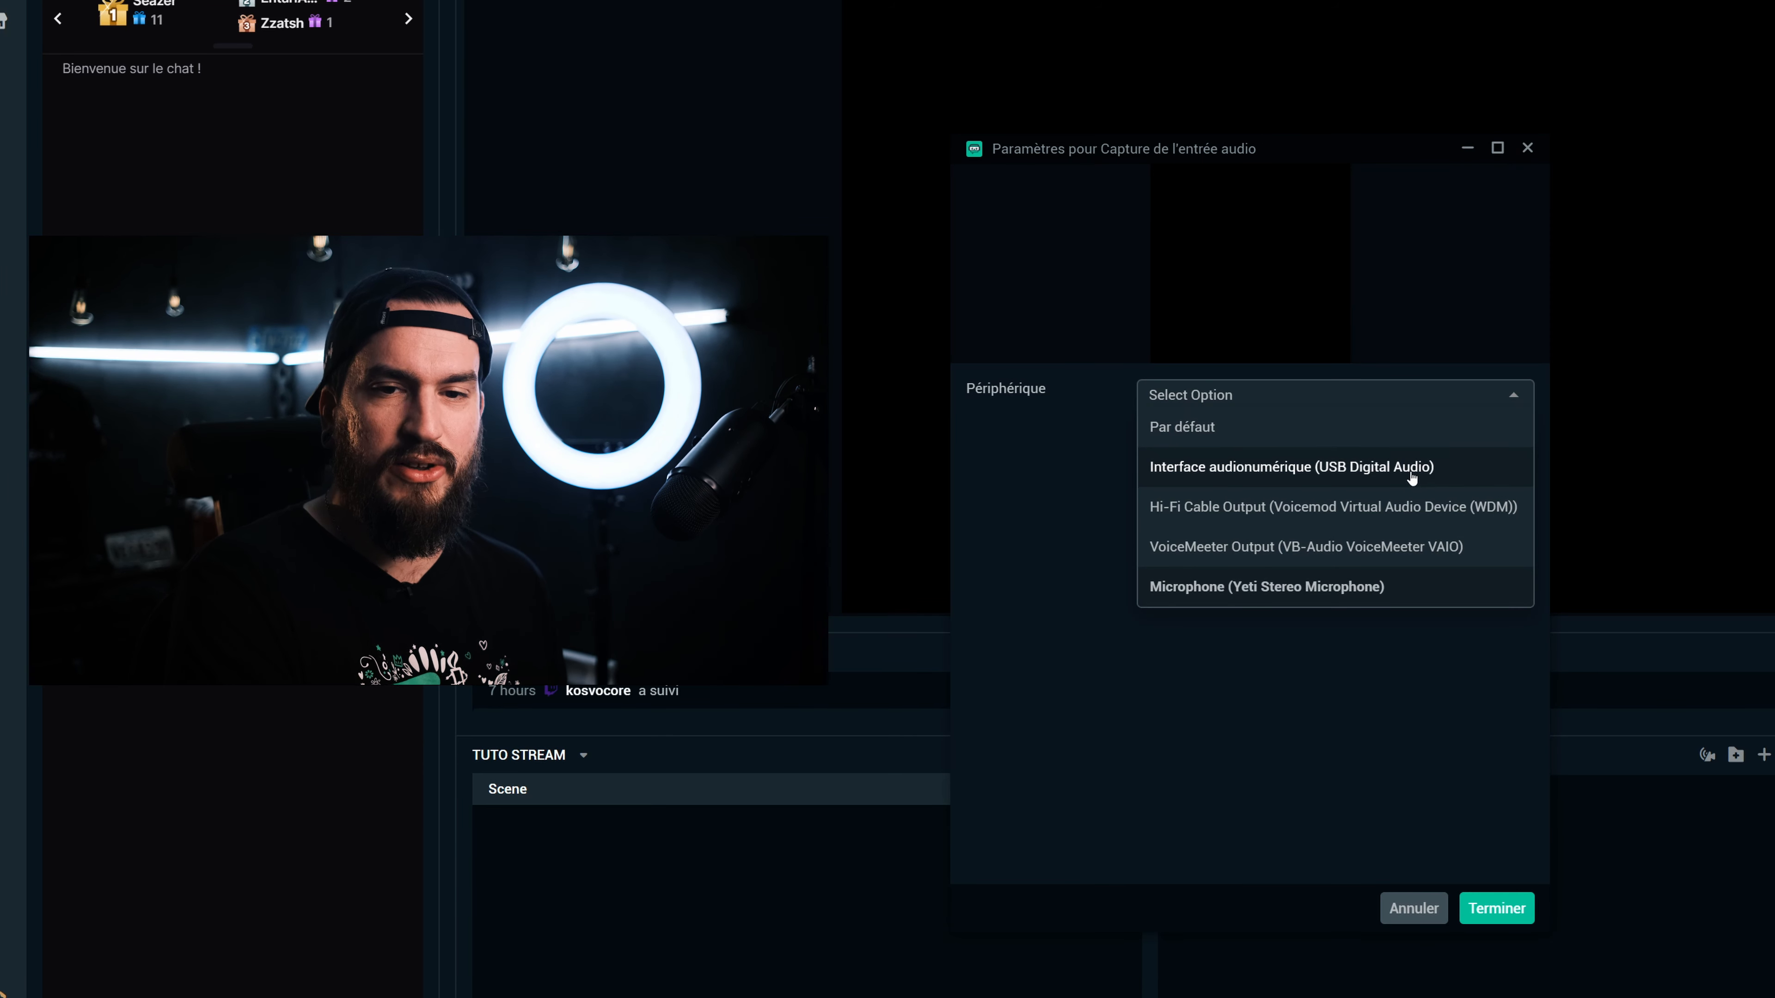
pyautogui.click(1404, 552)
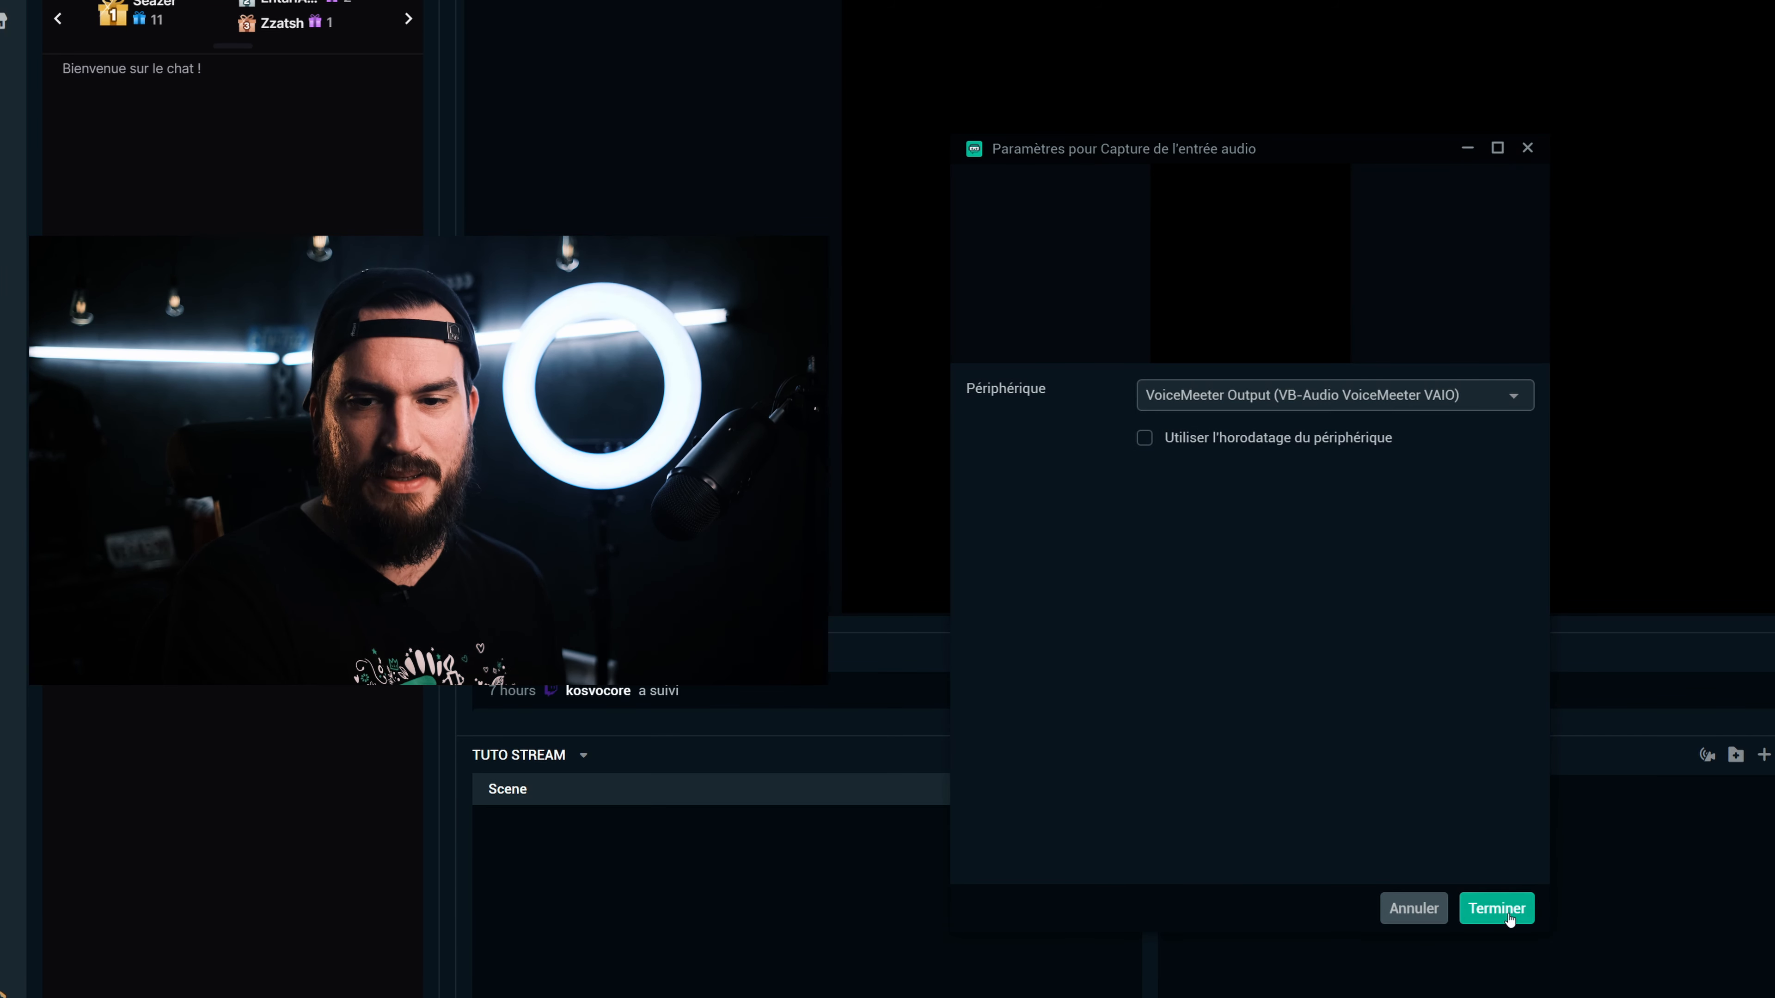
pyautogui.click(1496, 908)
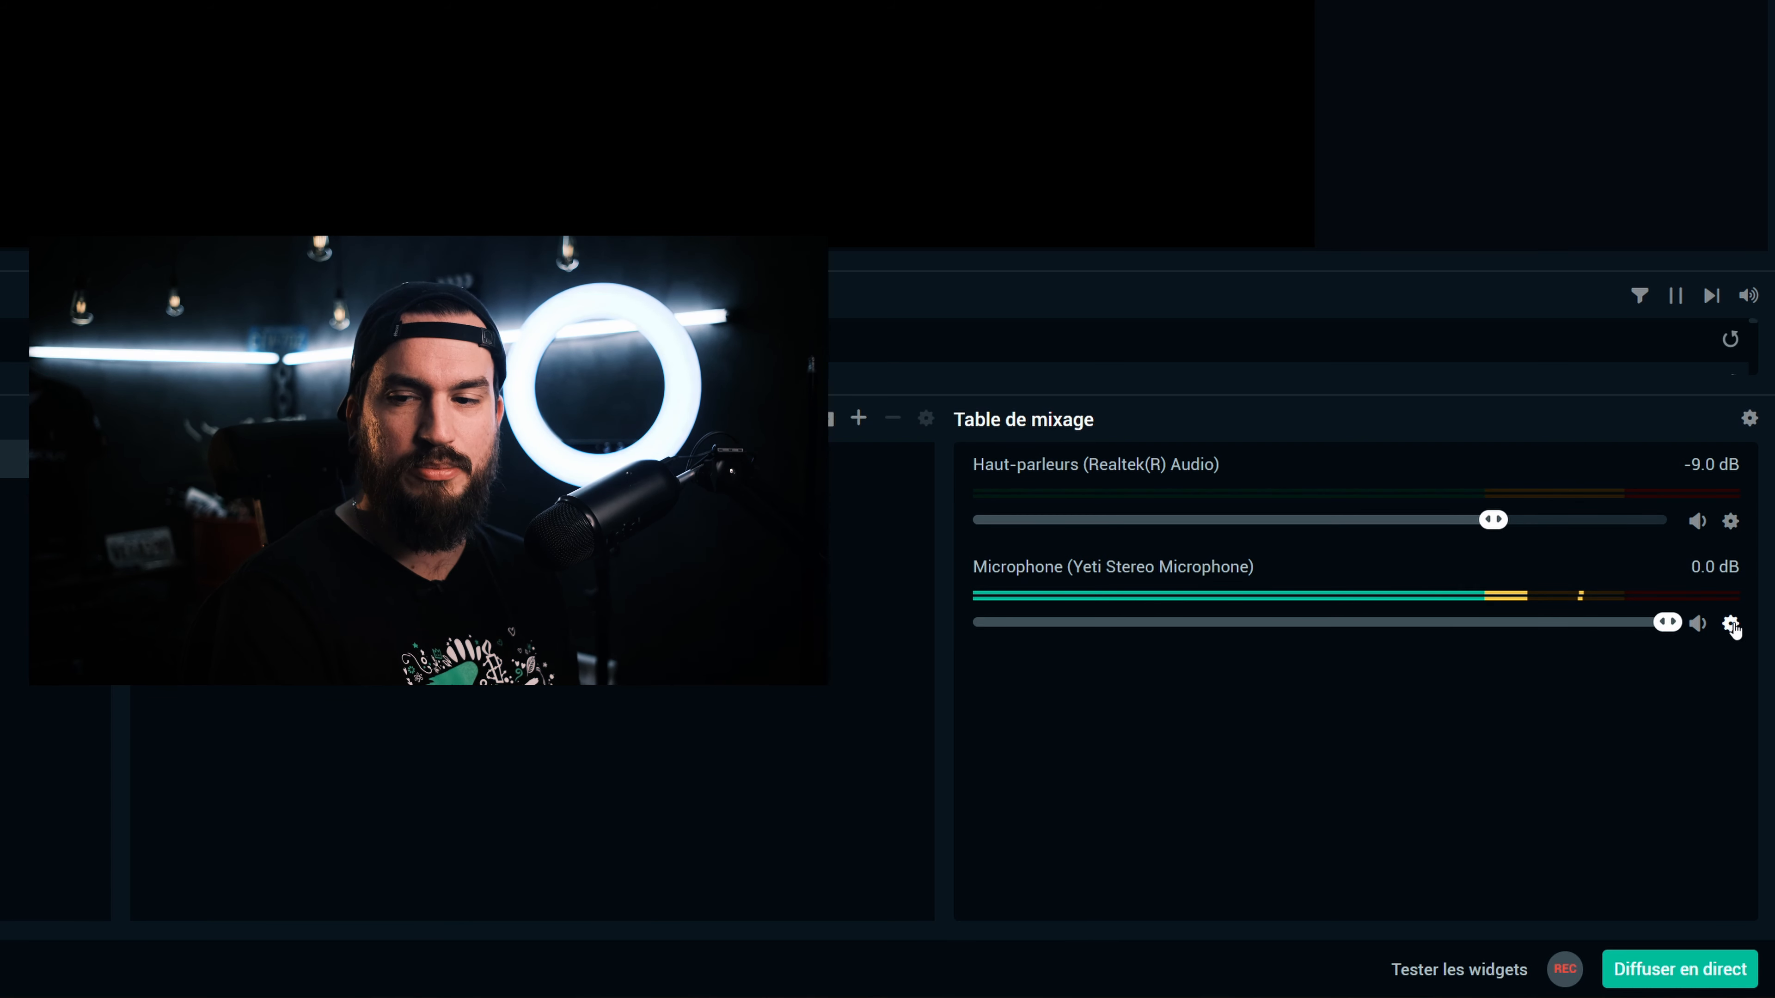
# - Add a Gain filter to the Yeti microphone source, keeping the default filter name
pyautogui.click(1734, 625)
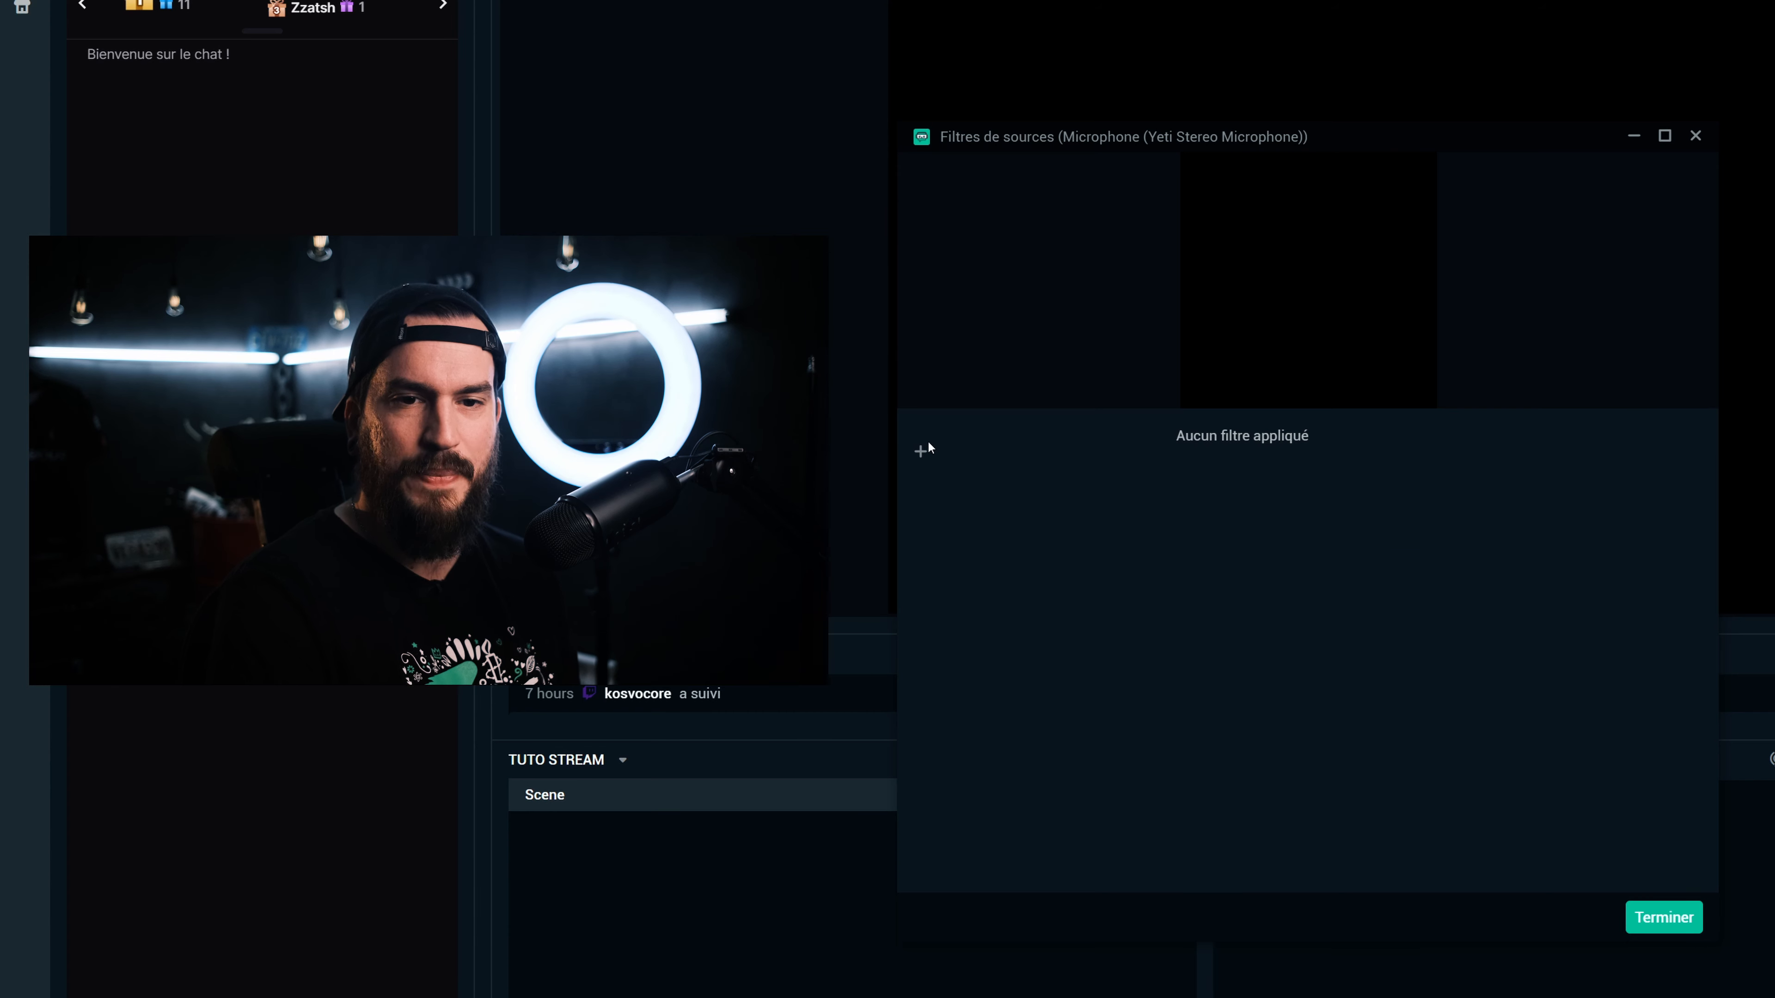
pyautogui.click(923, 449)
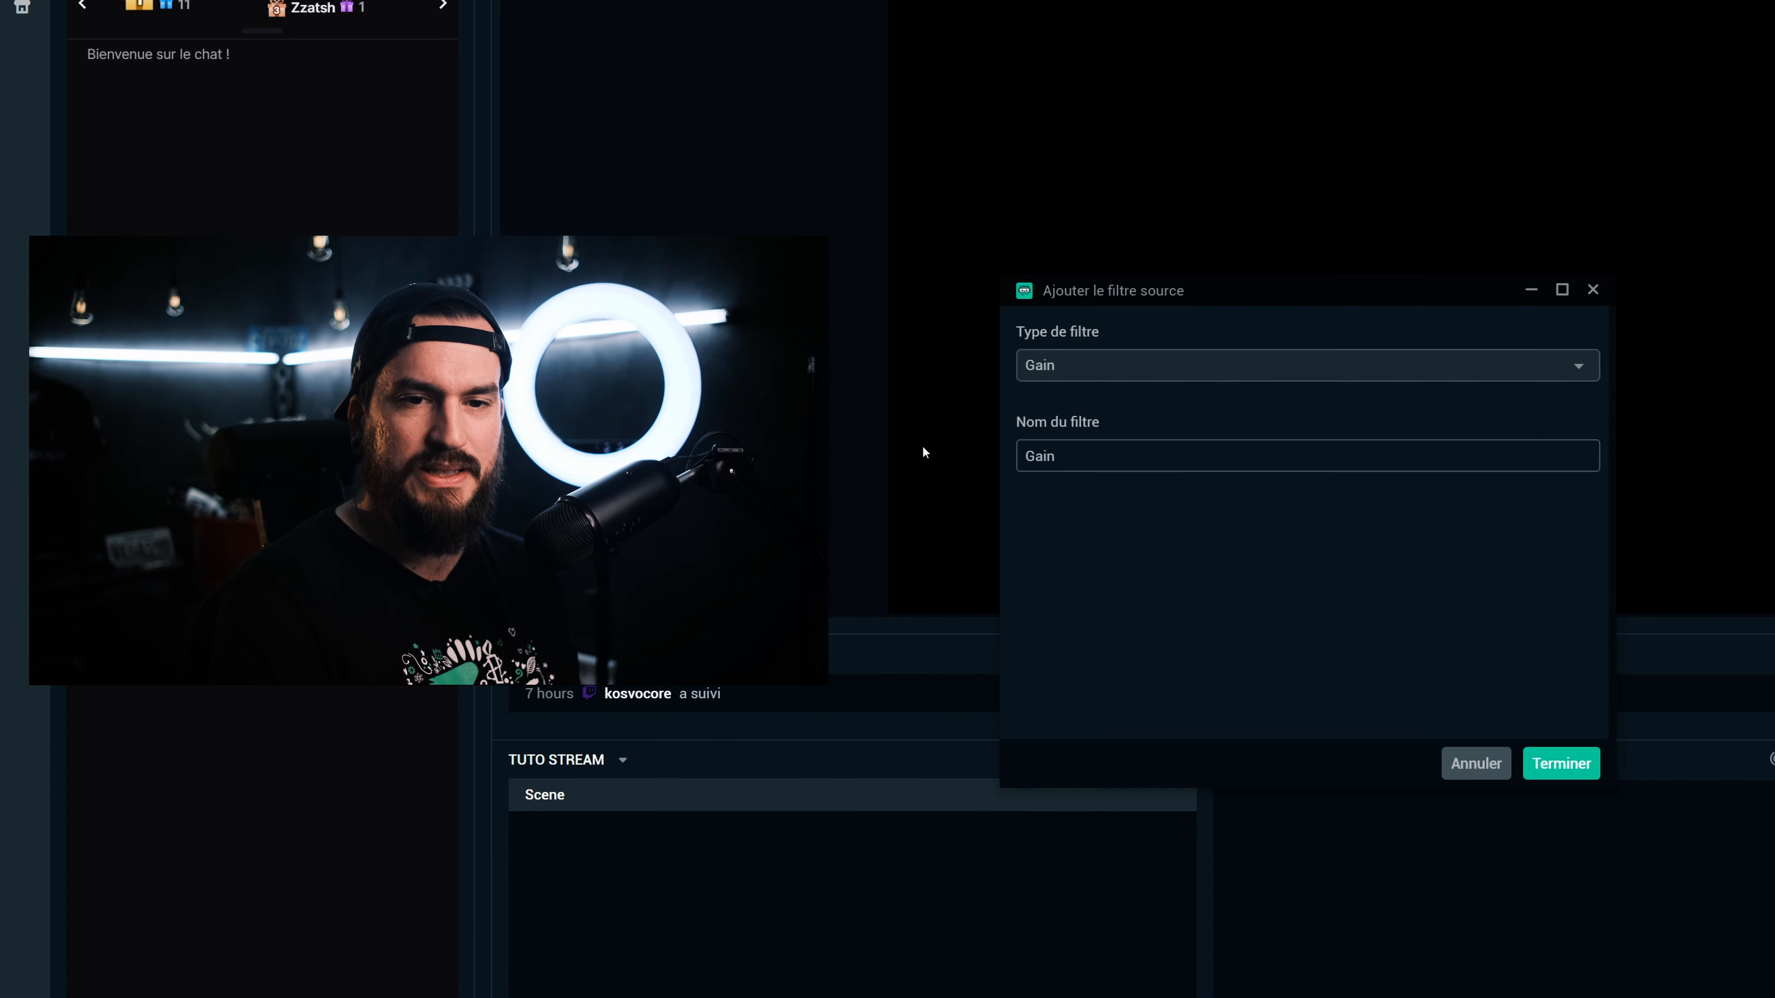
pyautogui.click(1564, 766)
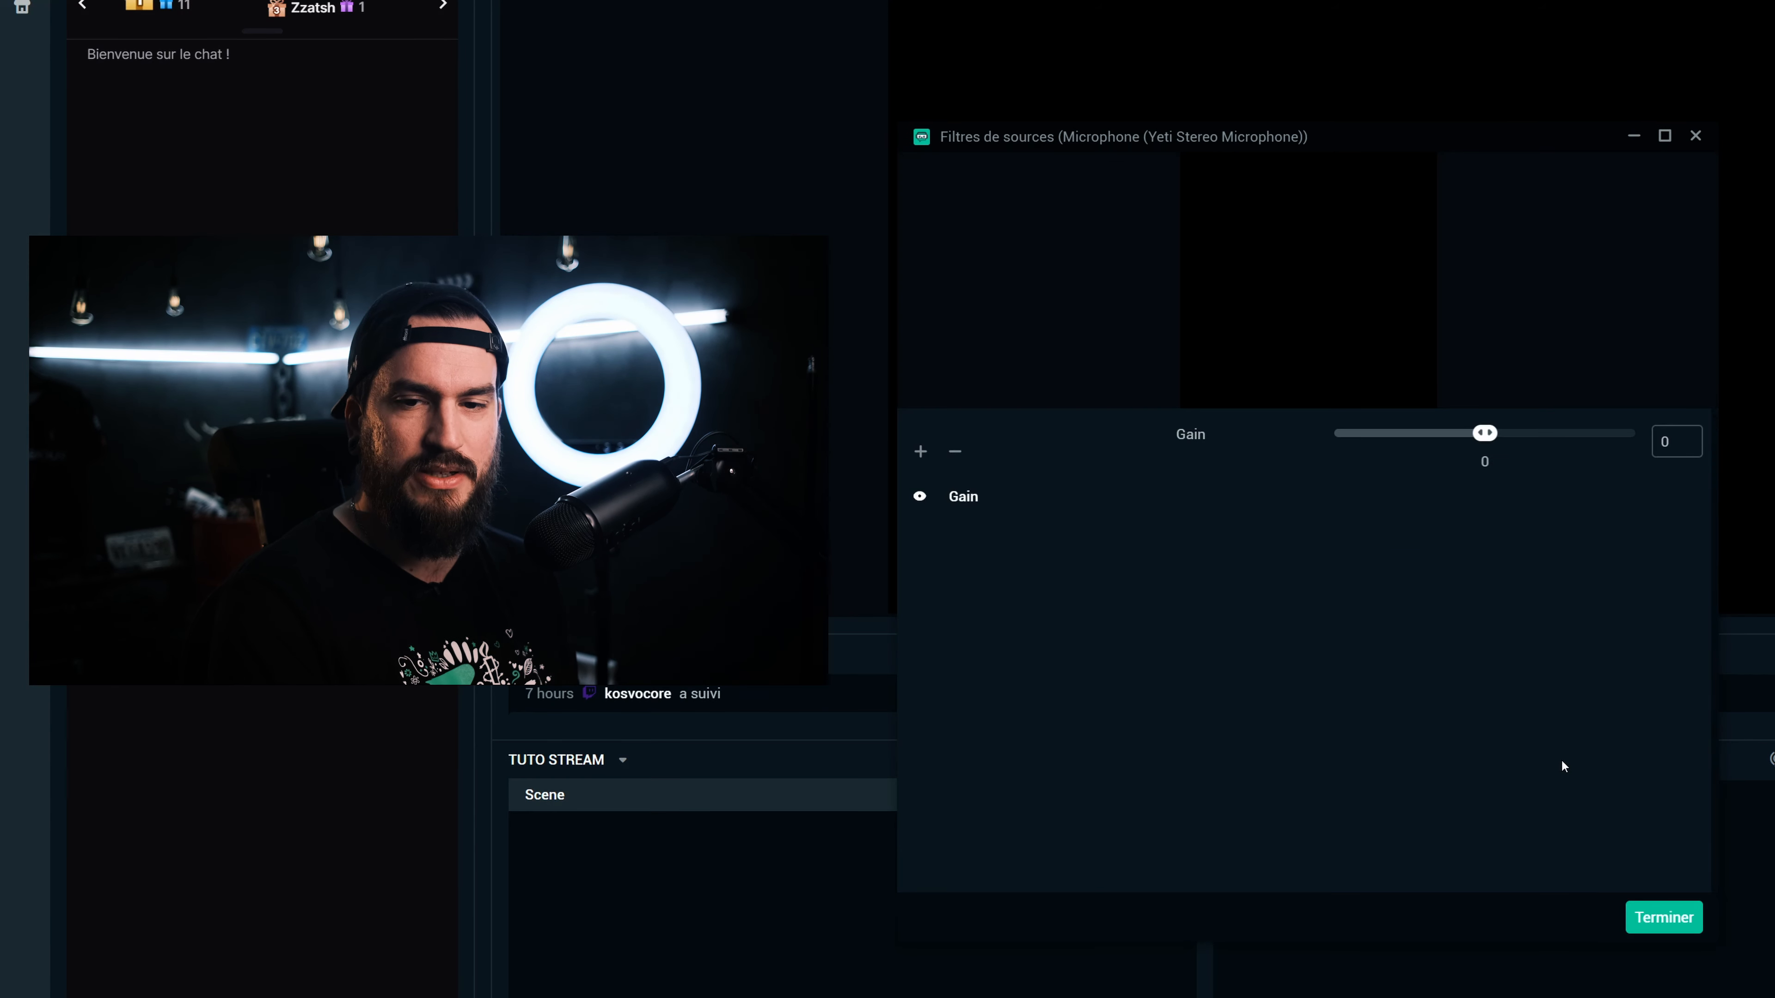
# - Add a Noise gate filter to the Yeti microphone source, keeping the default filter name
pyautogui.click(921, 451)
pyautogui.click(1195, 378)
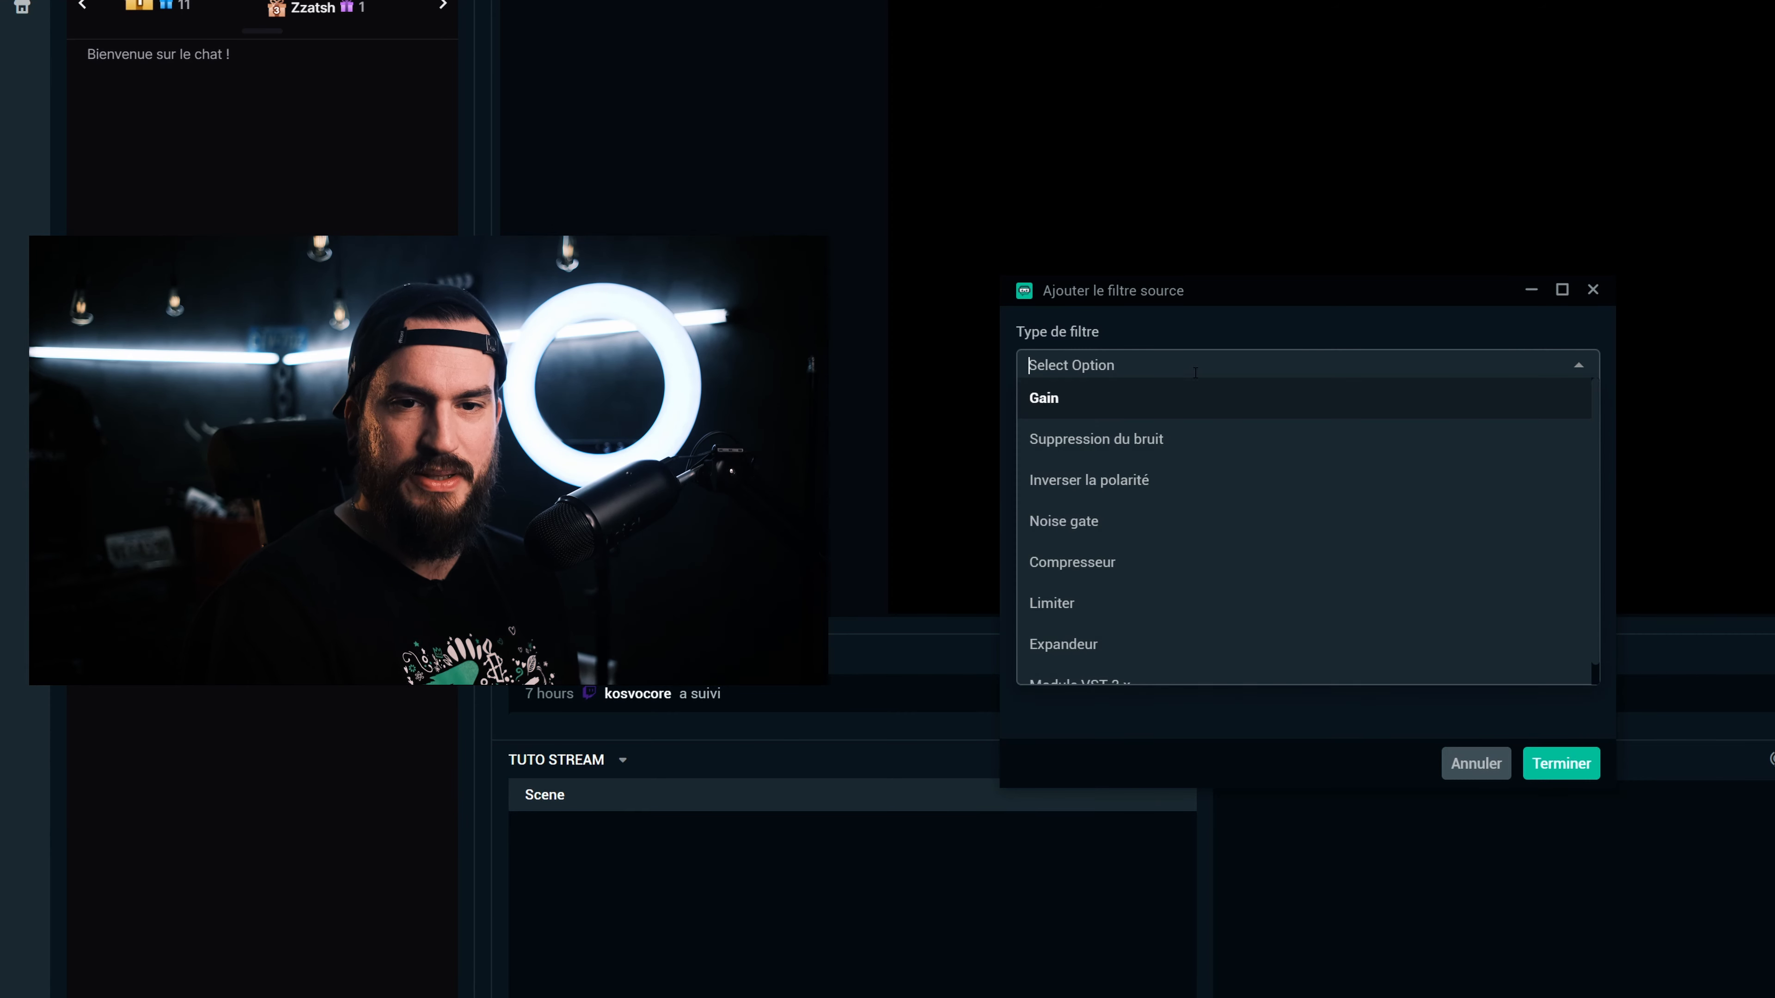
pyautogui.click(1178, 563)
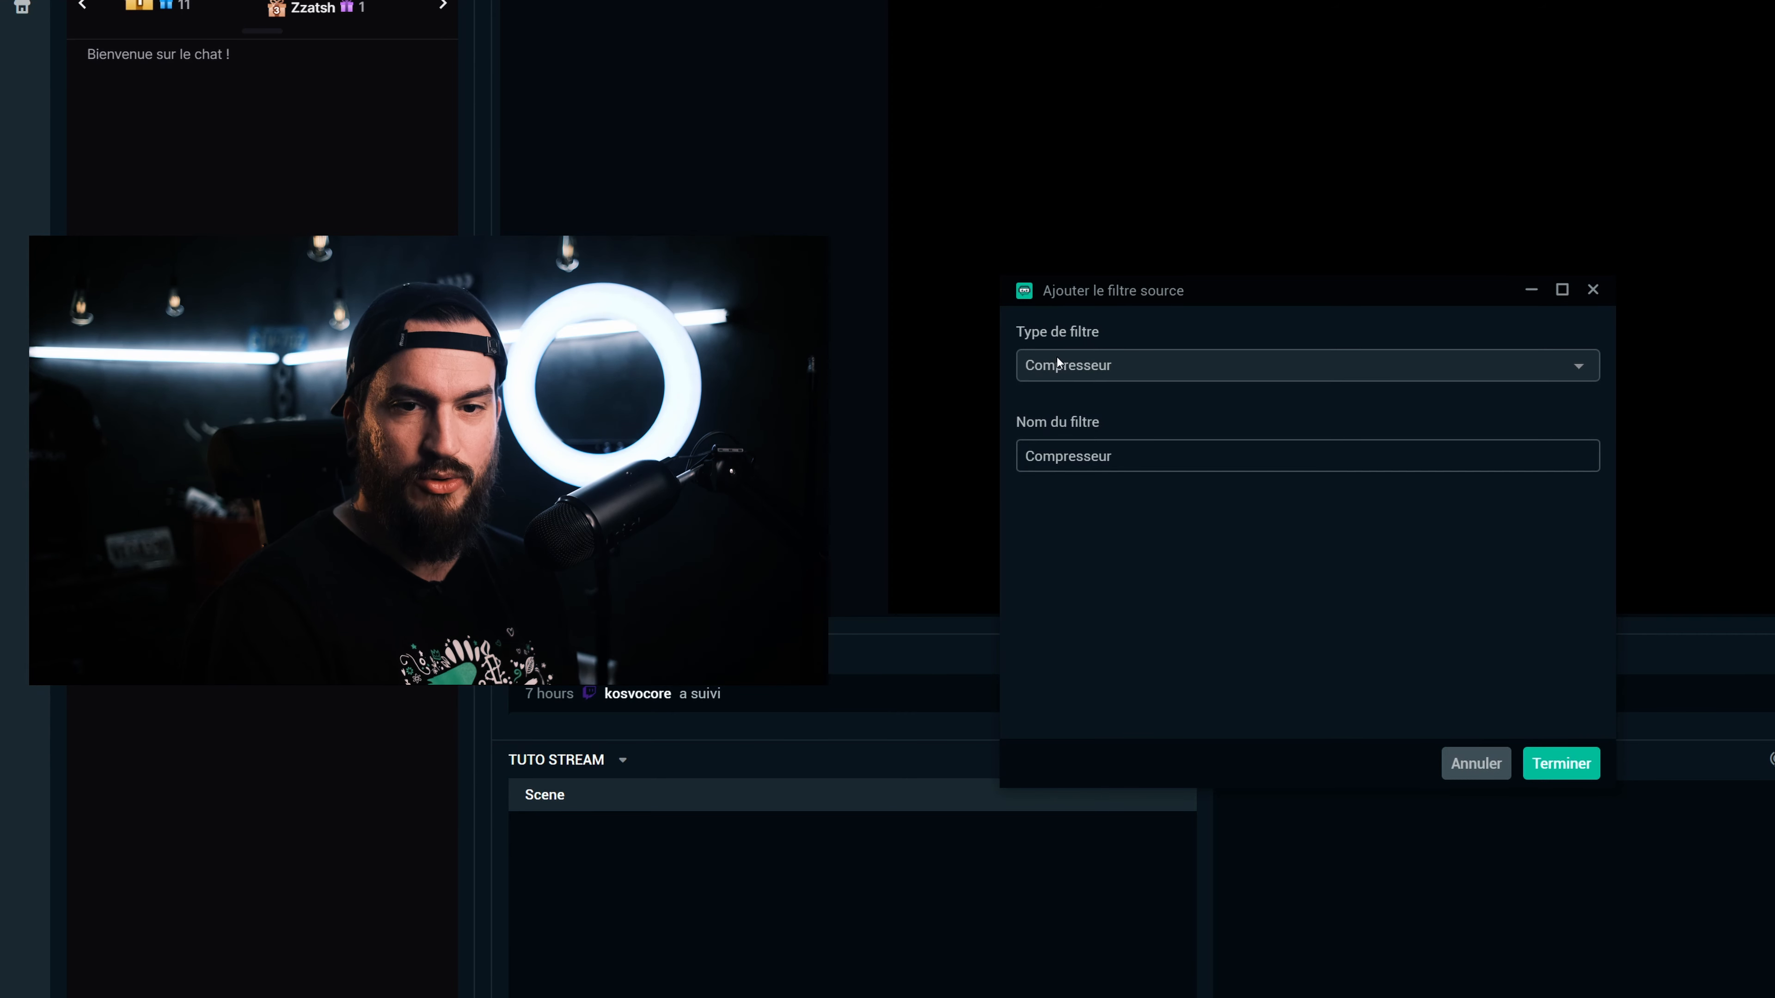
pyautogui.click(1153, 365)
pyautogui.click(1137, 524)
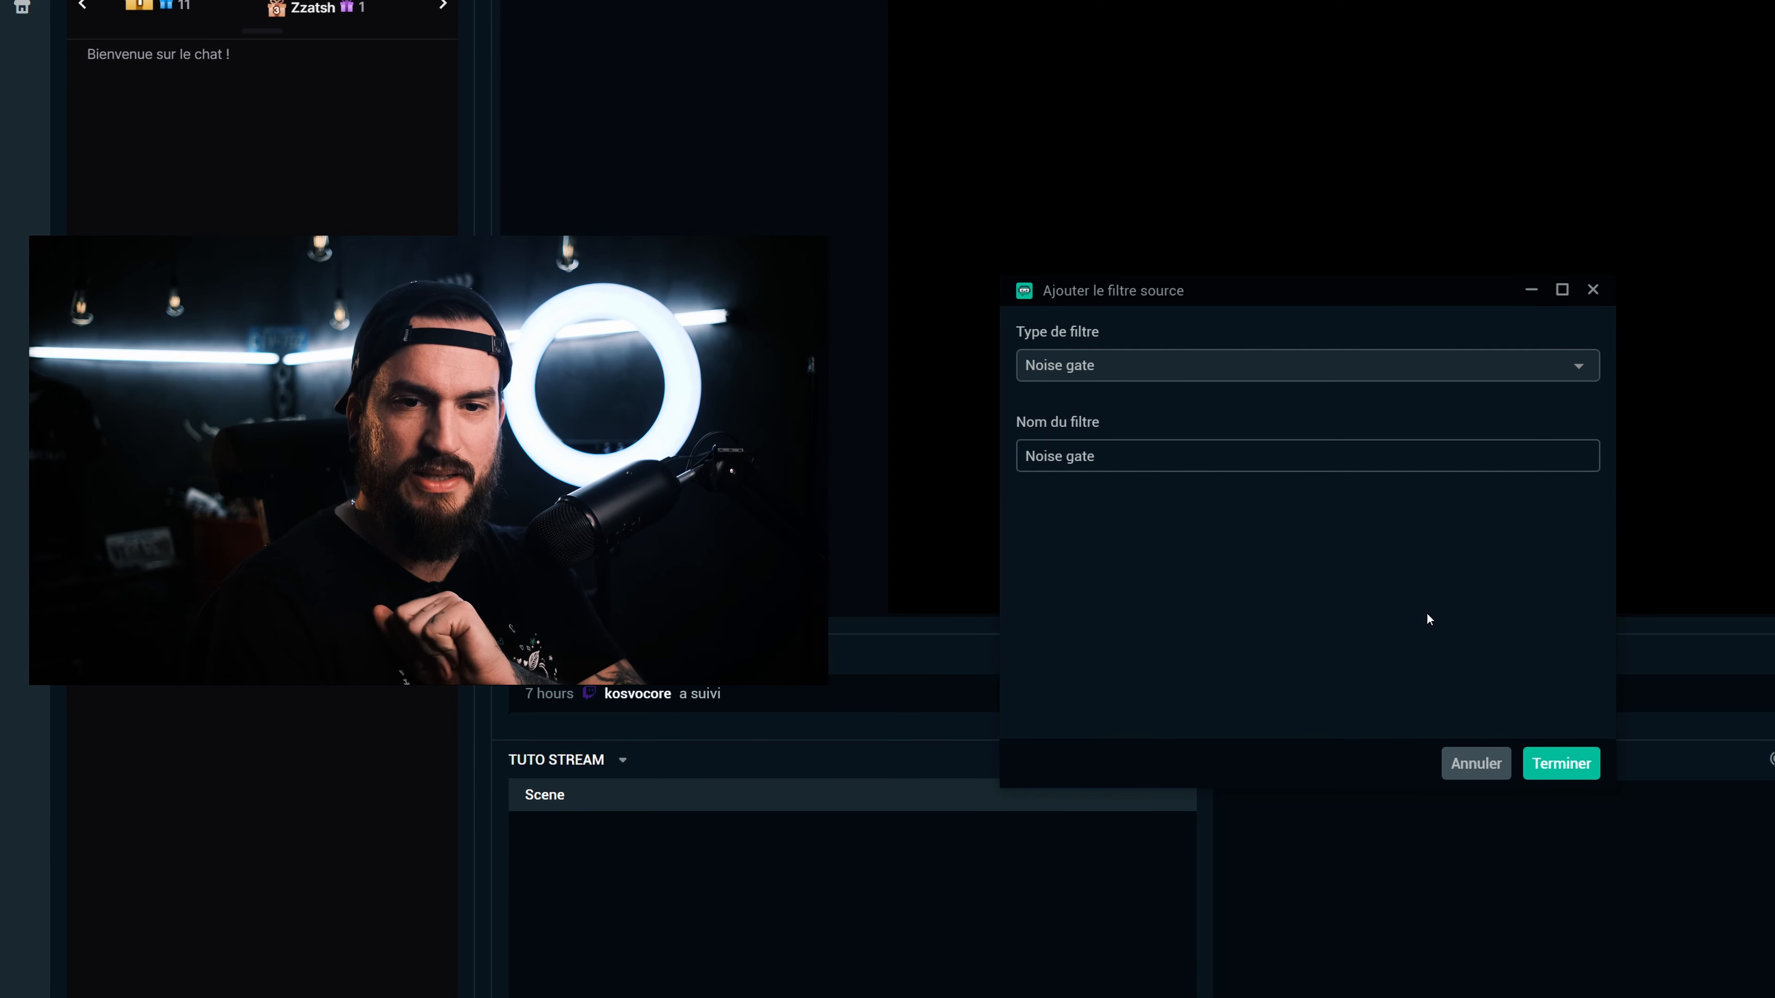
pyautogui.click(1565, 763)
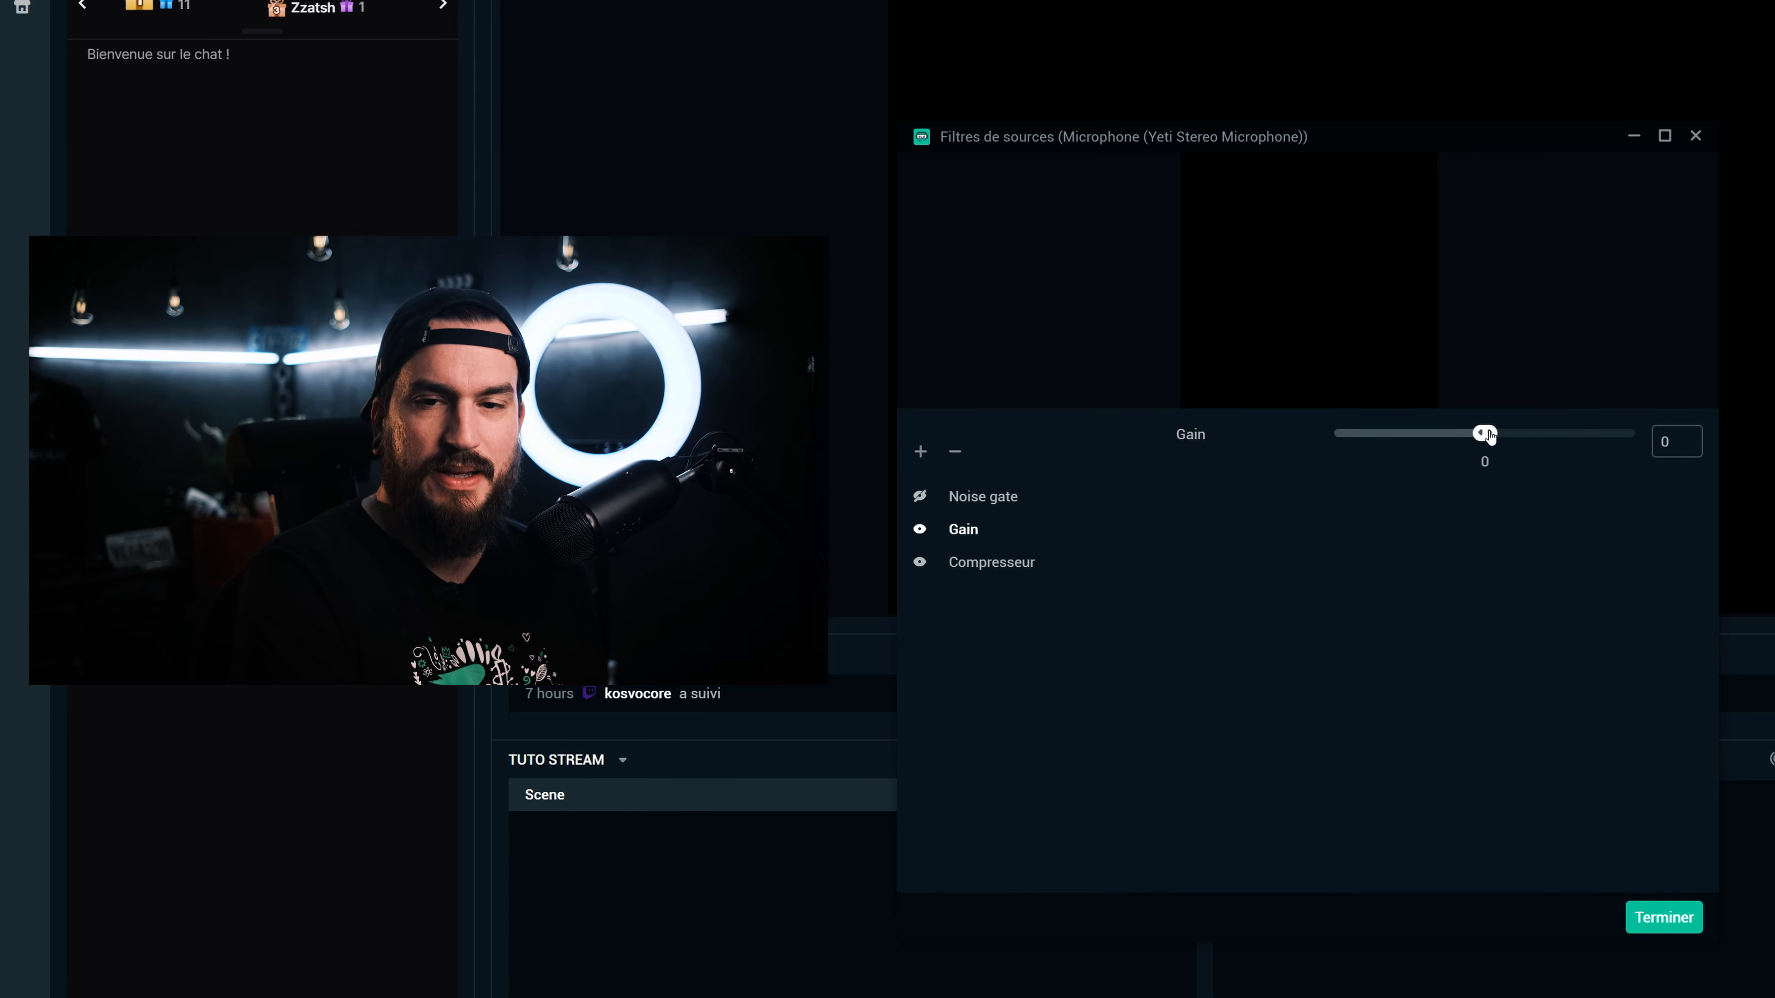
# - Set the microphone's Compresseur filter to a ratio of 5, threshold of -2.9, attack of 18 and release of 151
pyautogui.click(986, 559)
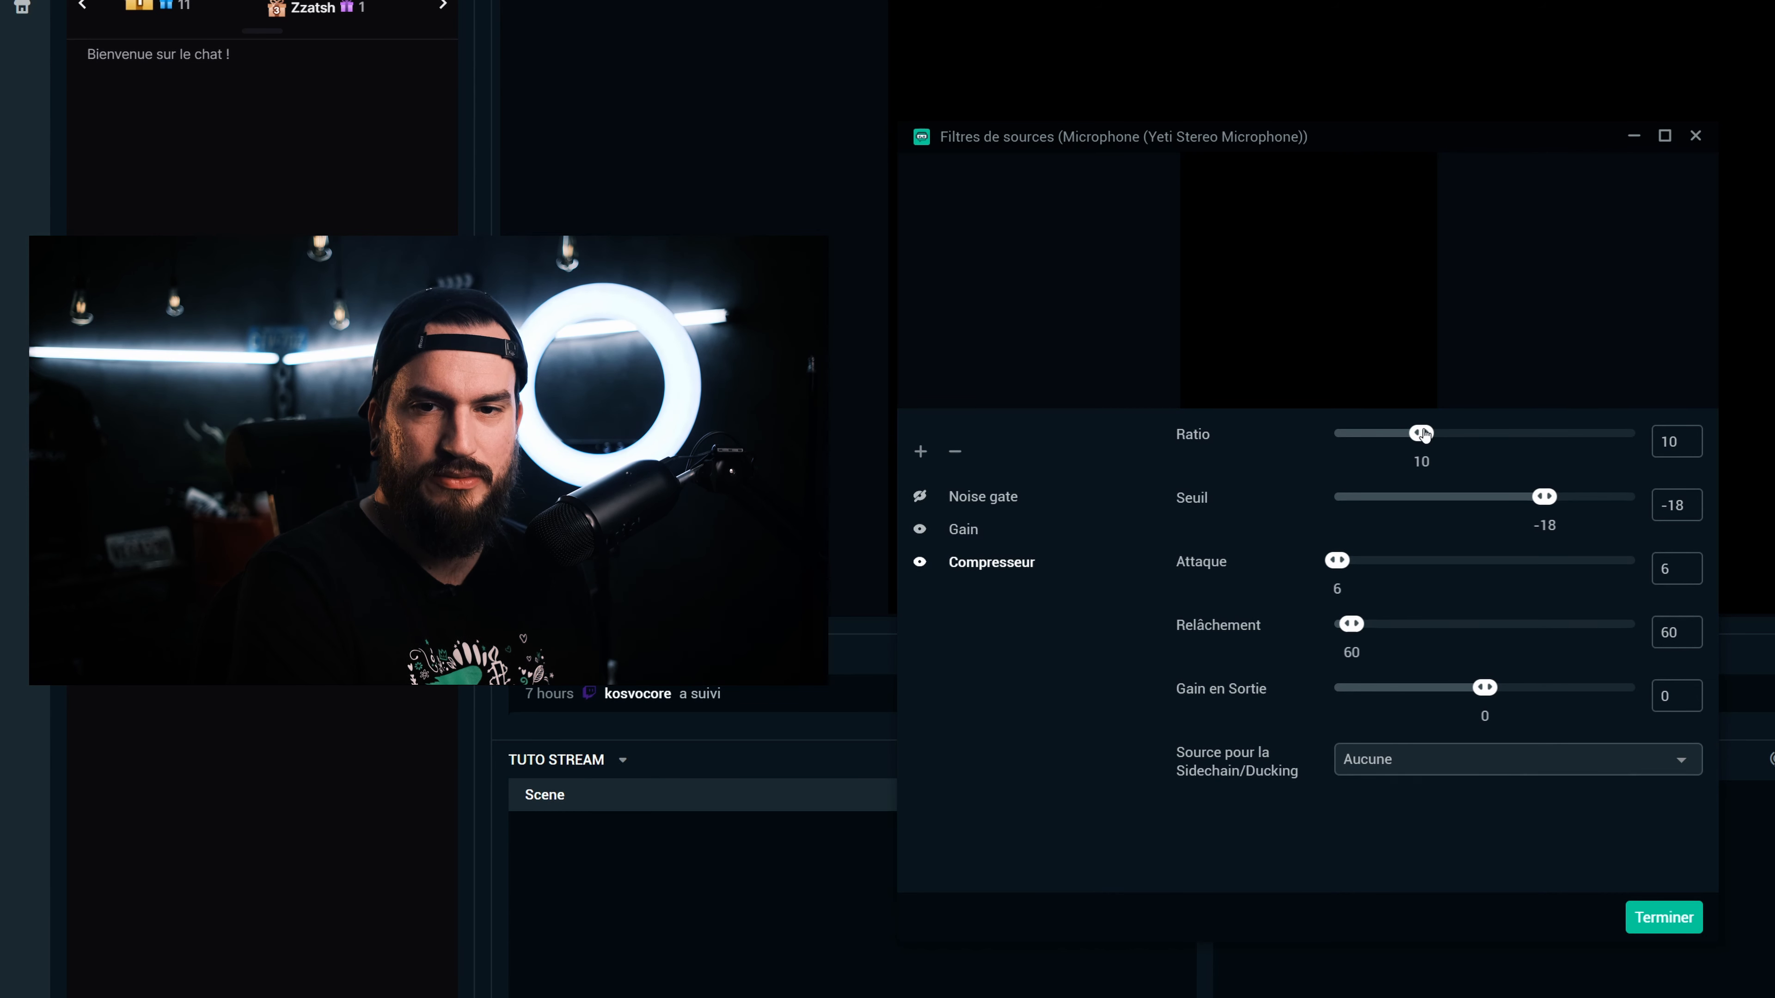
pyautogui.moveTo(1563, 496); pyautogui.dragTo(1621, 500)
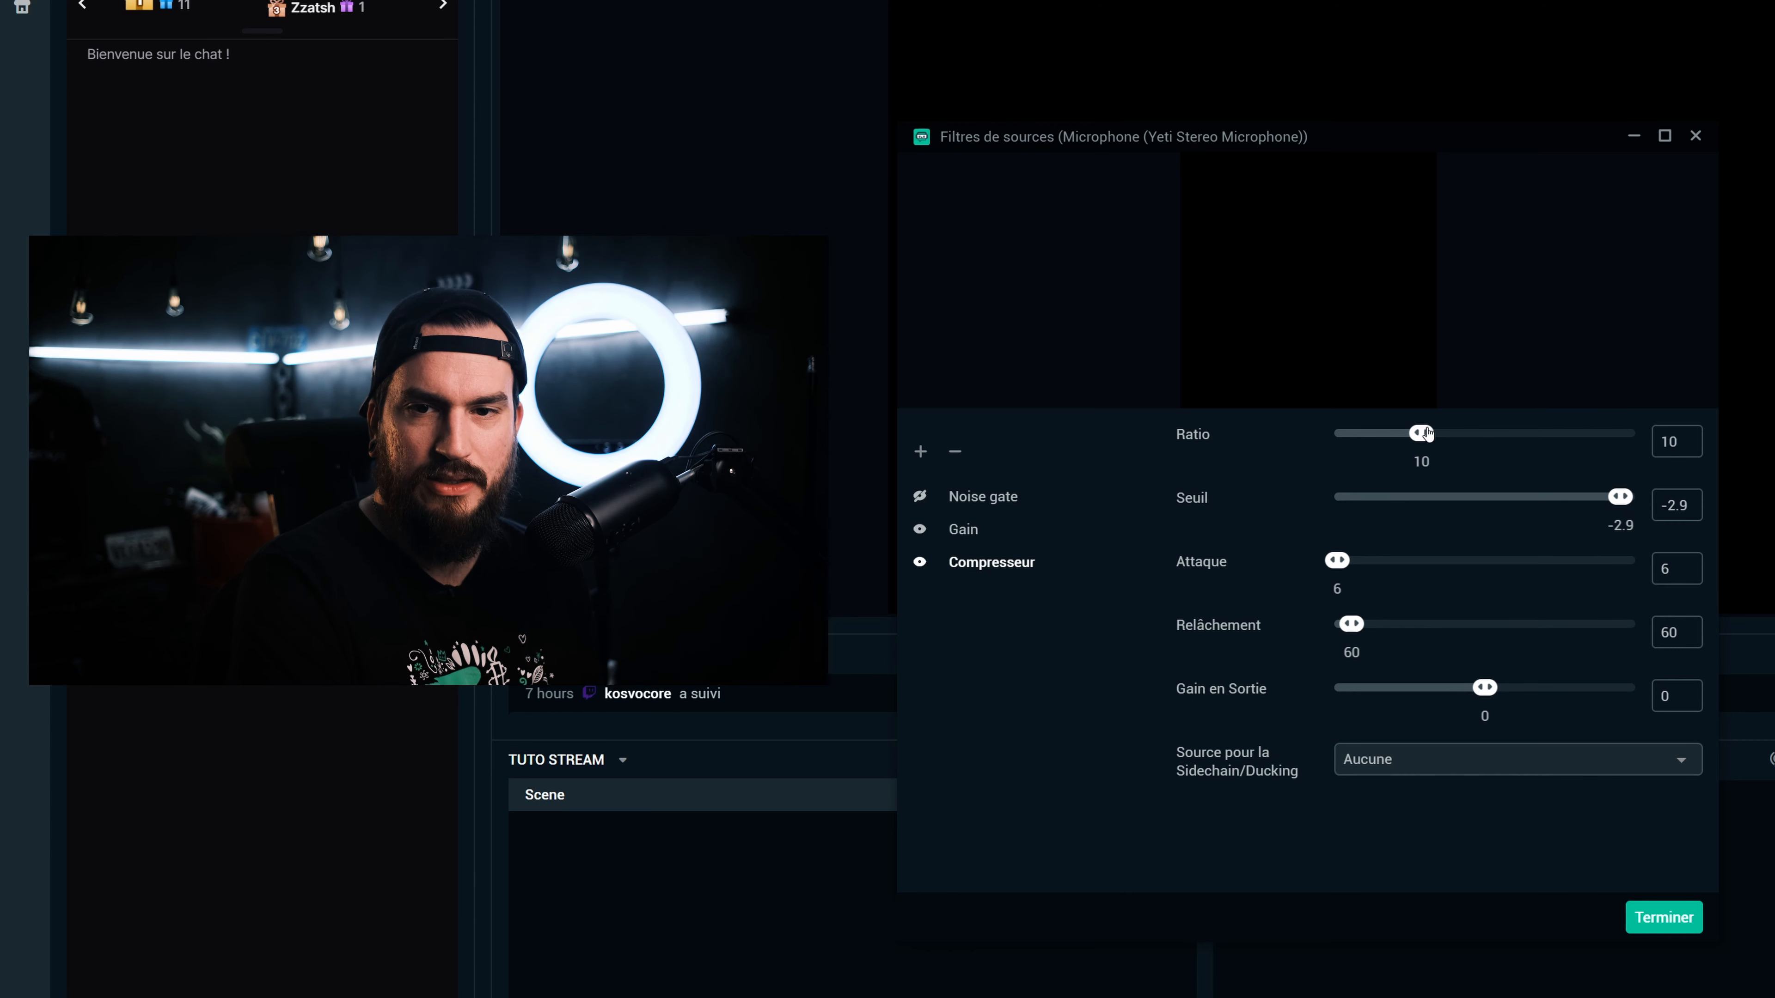
pyautogui.moveTo(1426, 434); pyautogui.dragTo(1375, 434)
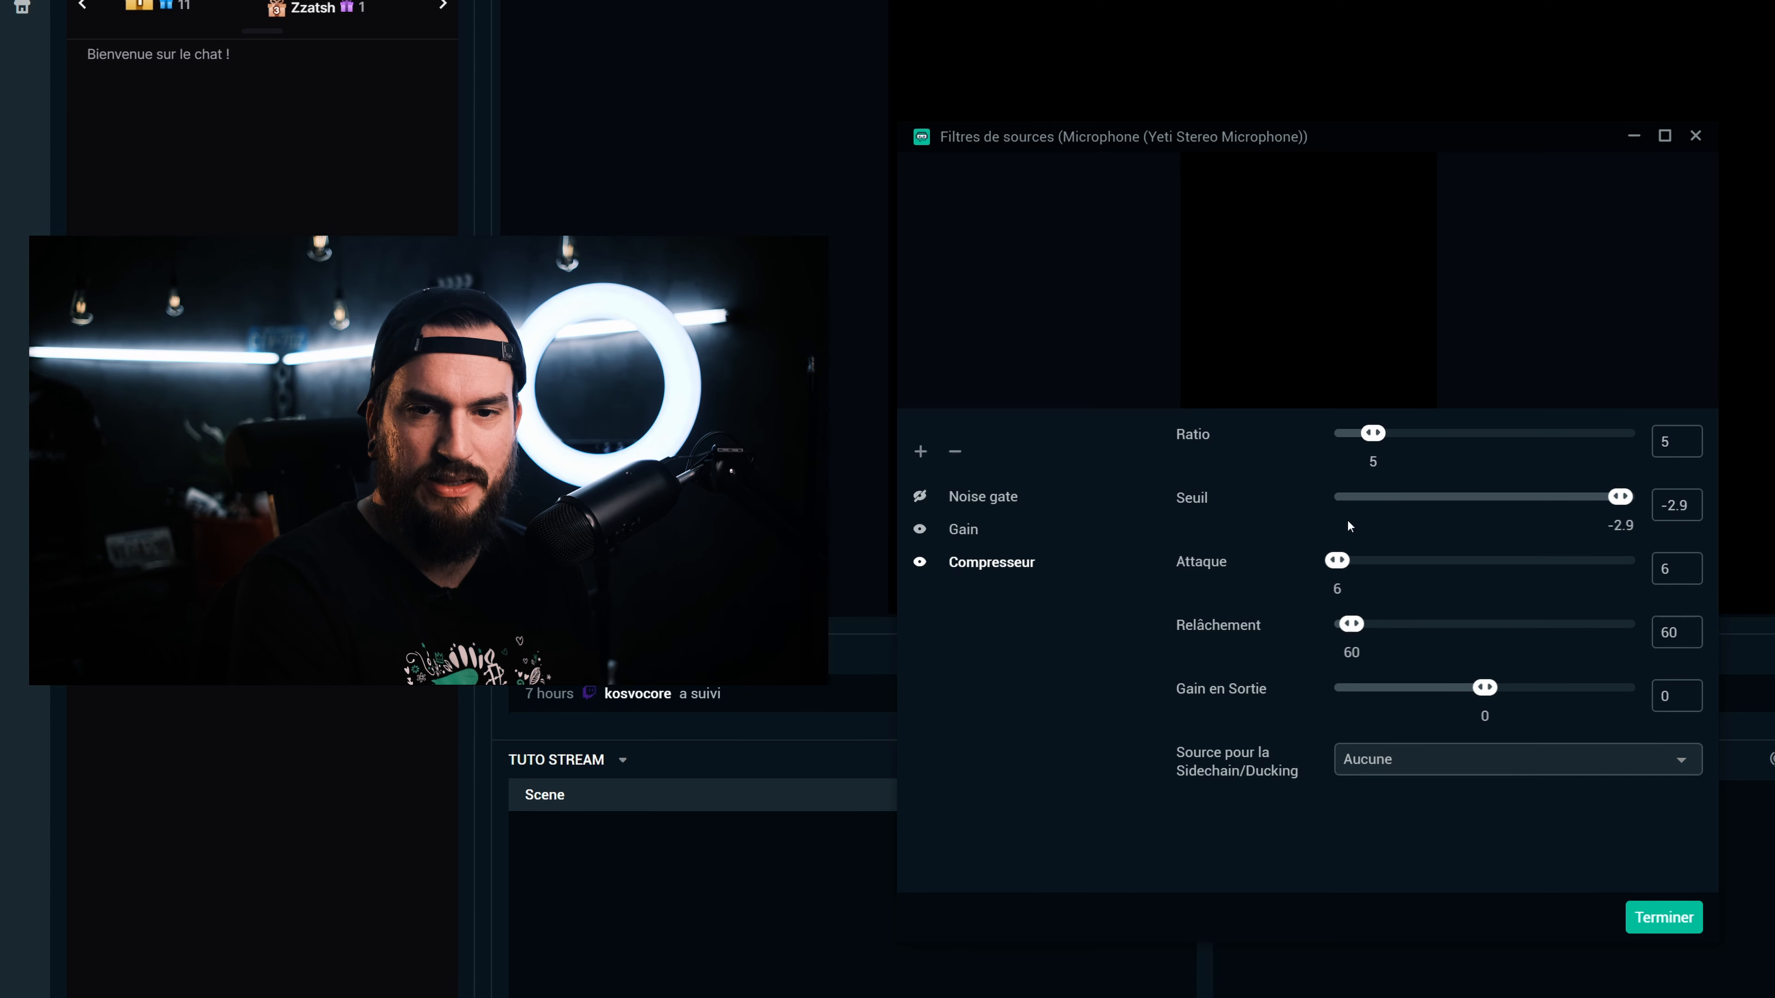
pyautogui.moveTo(1337, 560); pyautogui.dragTo(1344, 562)
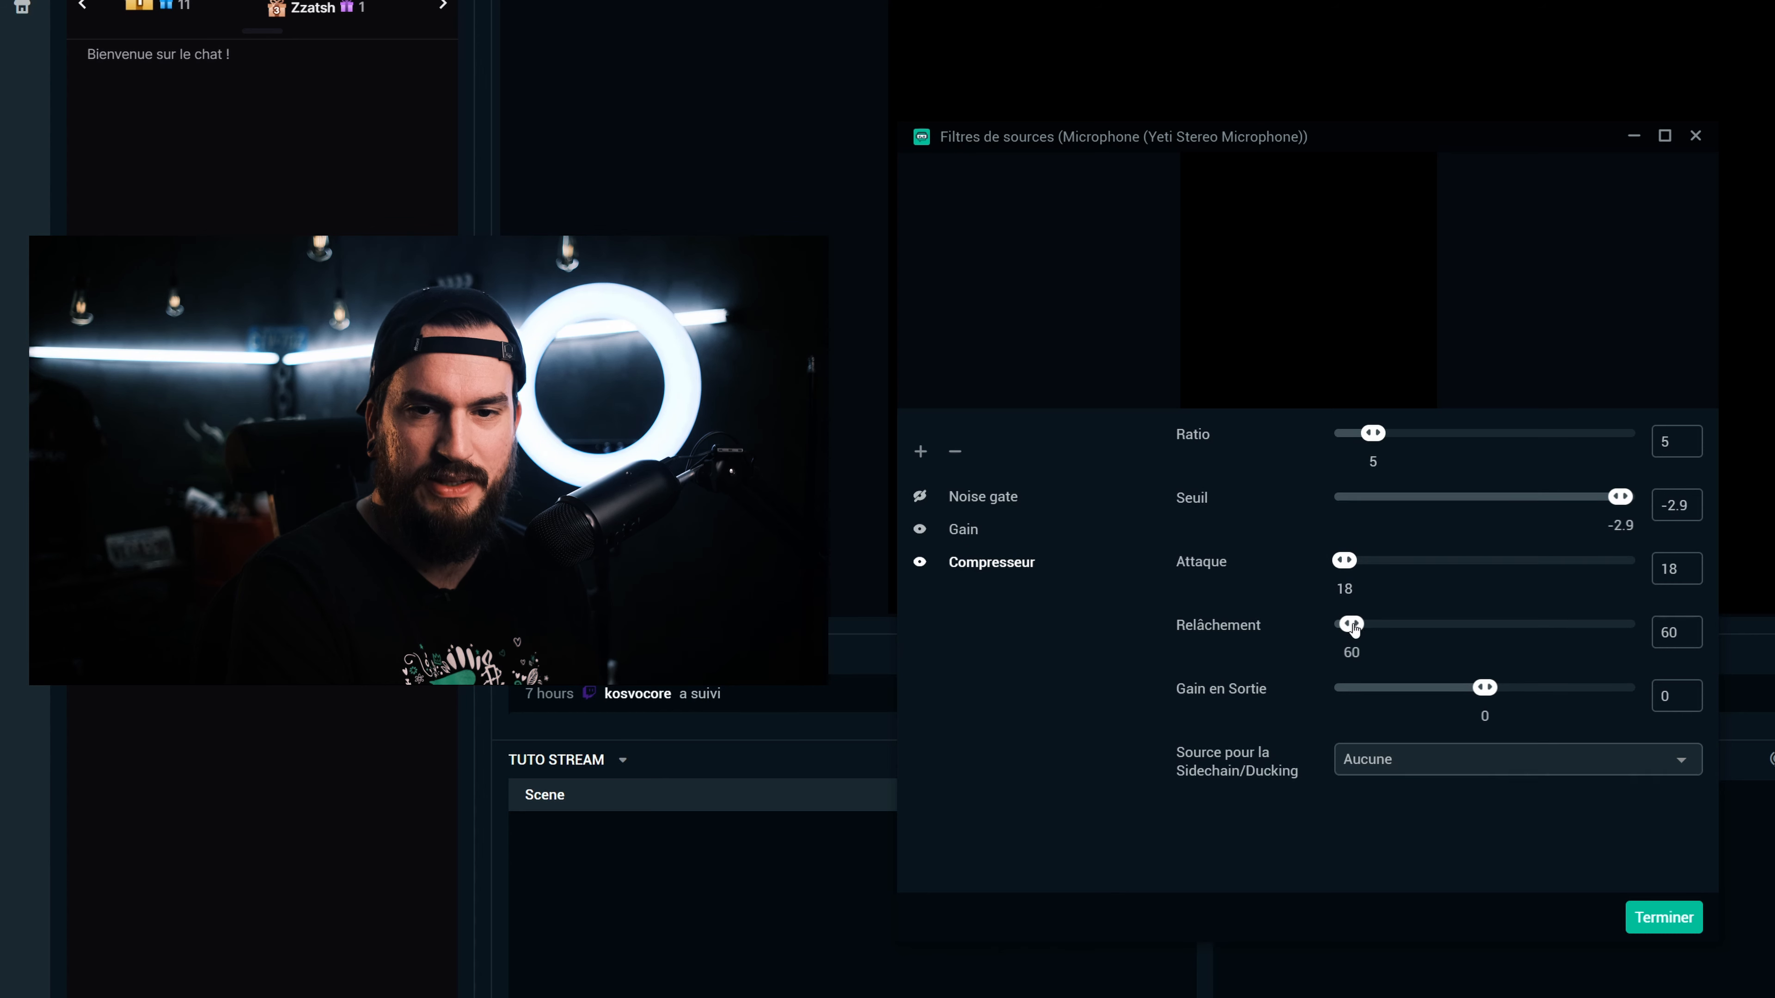
pyautogui.moveTo(1355, 629); pyautogui.dragTo(1381, 629)
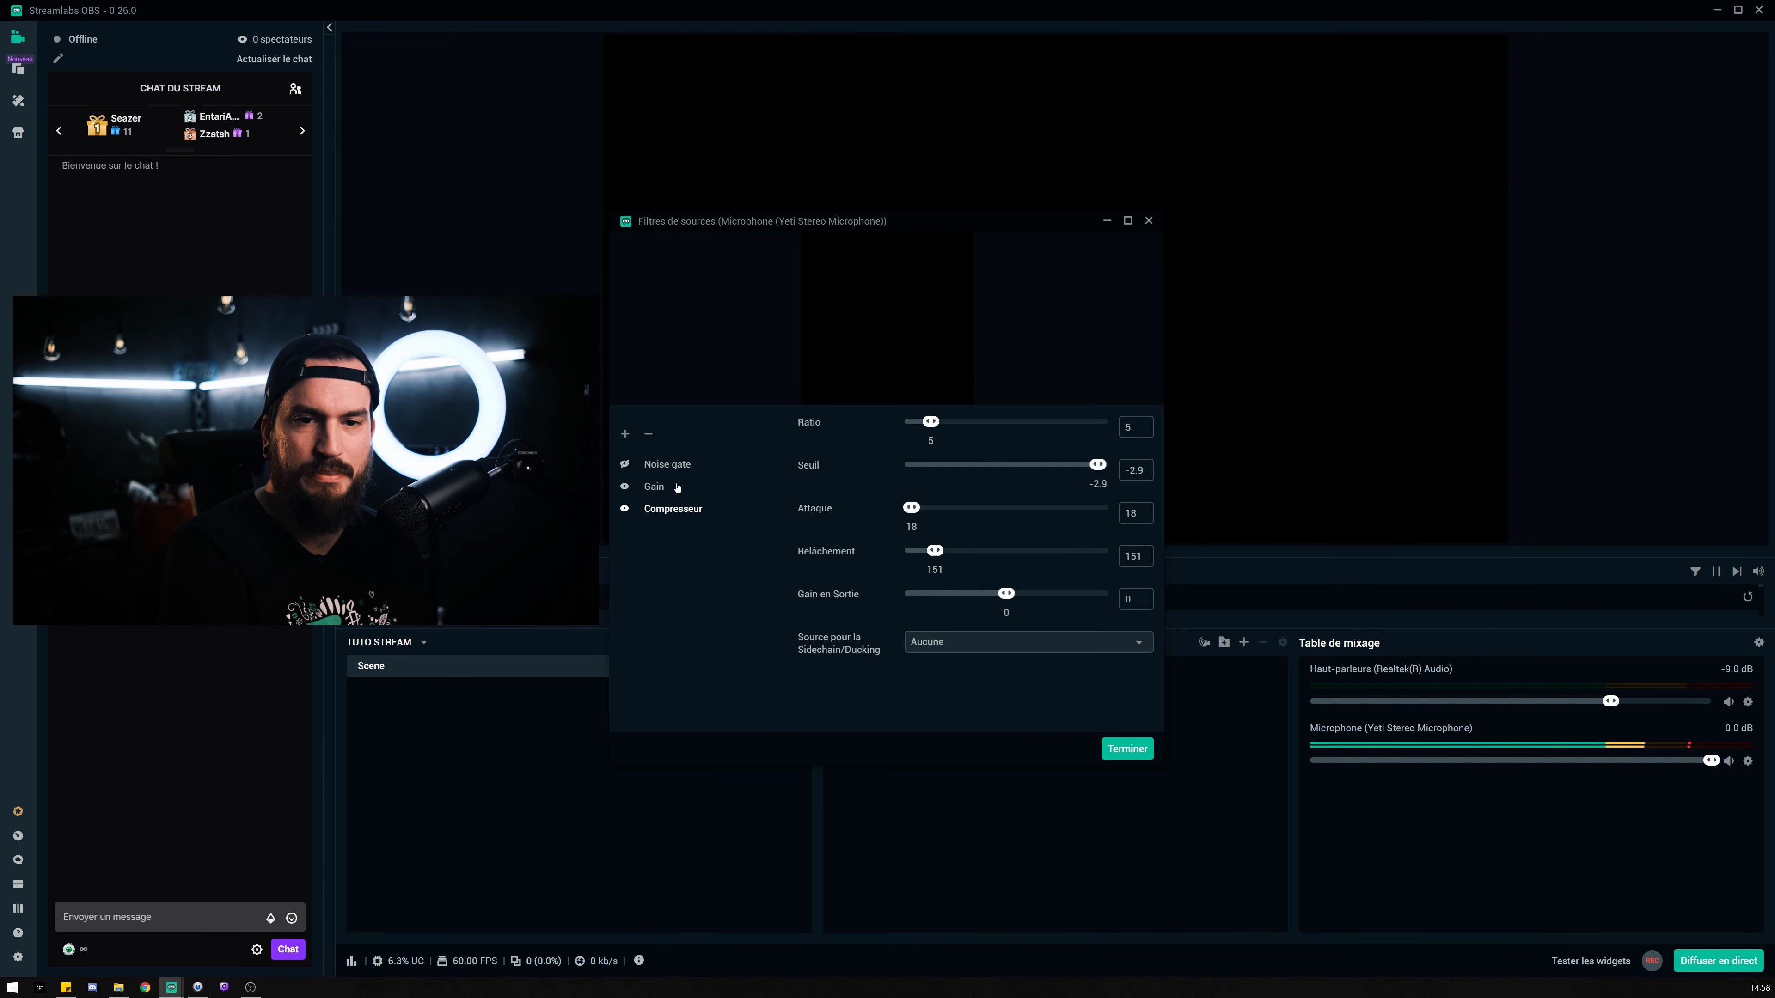
# - Lower the Yeti microphone's volume in the audio mixer to -0.4 dB
pyautogui.click(654, 485)
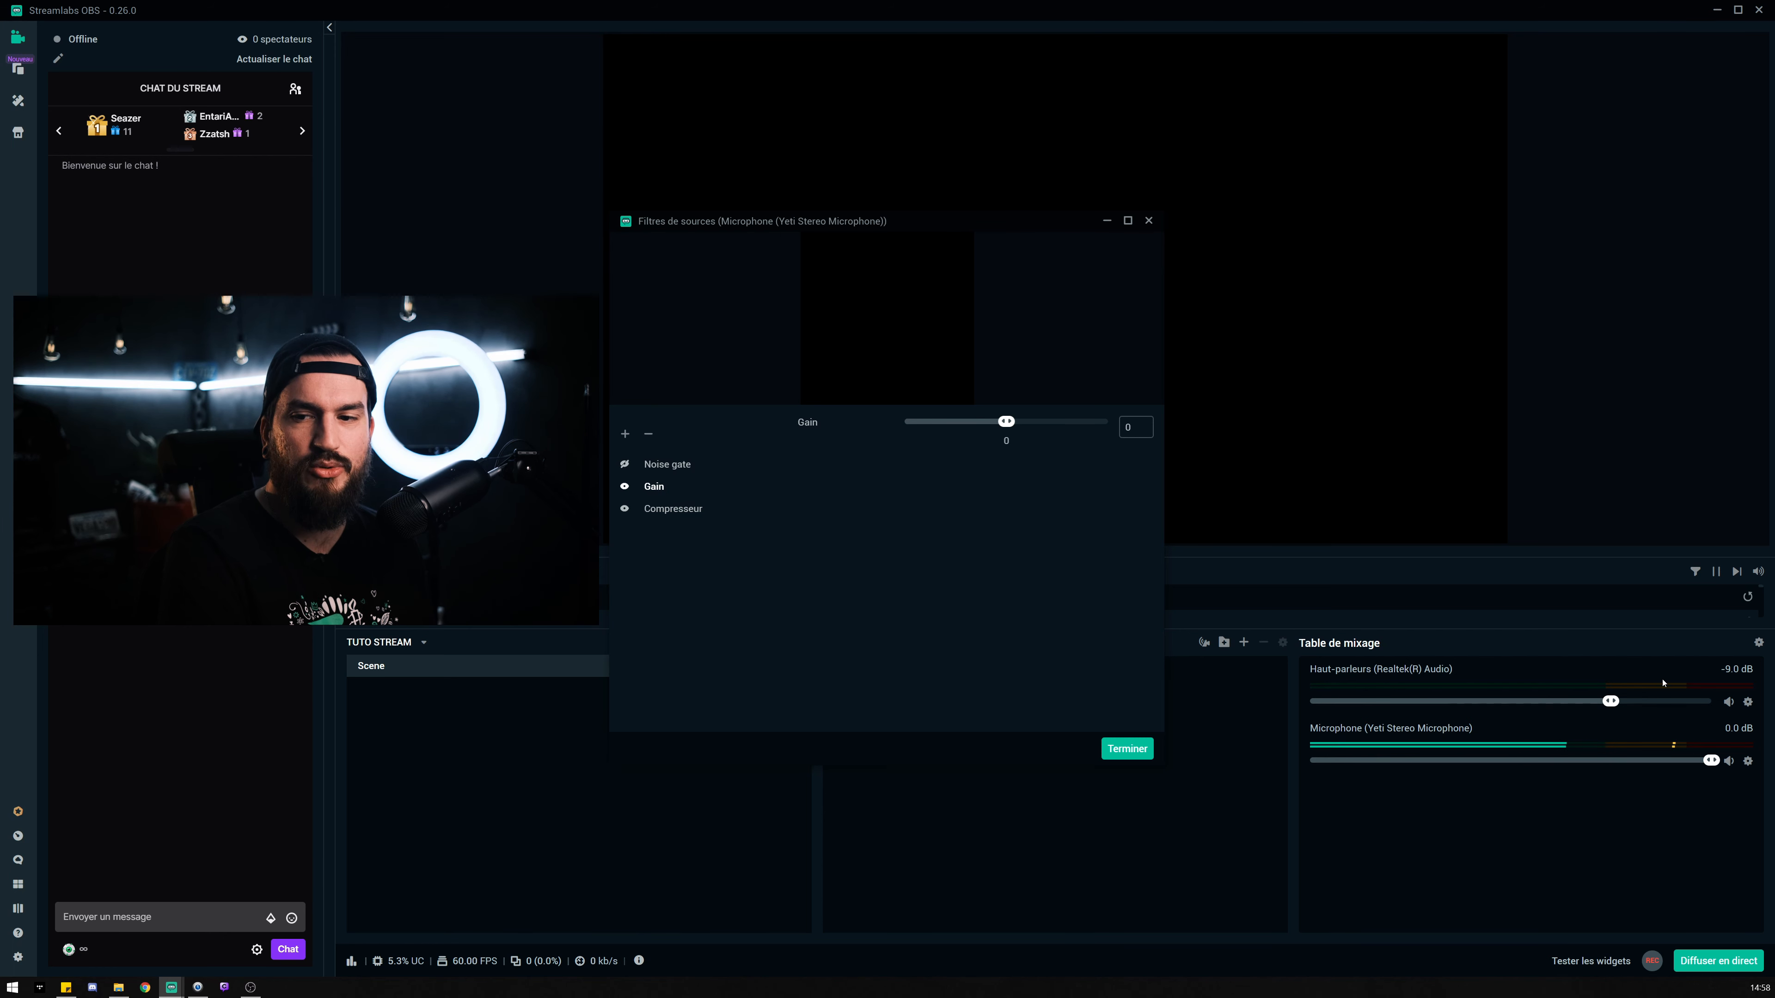
pyautogui.click(1713, 762)
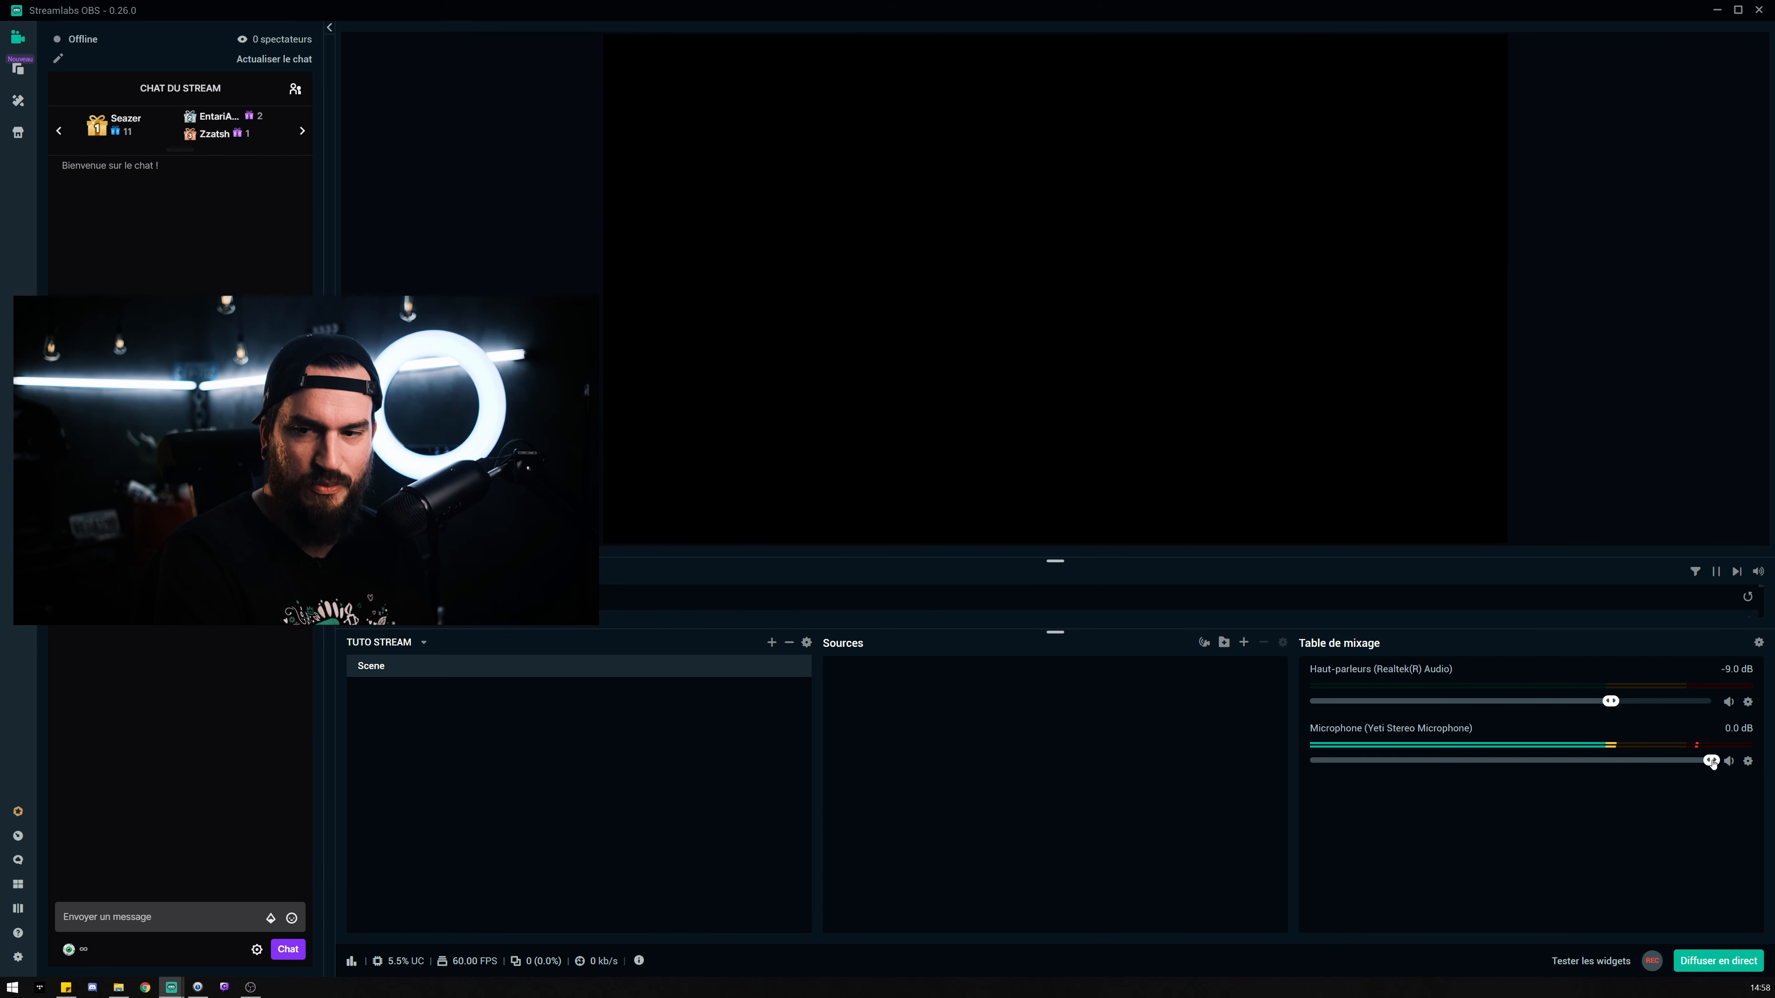
pyautogui.moveTo(1711, 763); pyautogui.dragTo(1707, 761)
# - Set the microphone's Gain filter to 12.2 and its Compresseur threshold to -5.5
pyautogui.moveTo(1006, 422); pyautogui.dragTo(1049, 420)
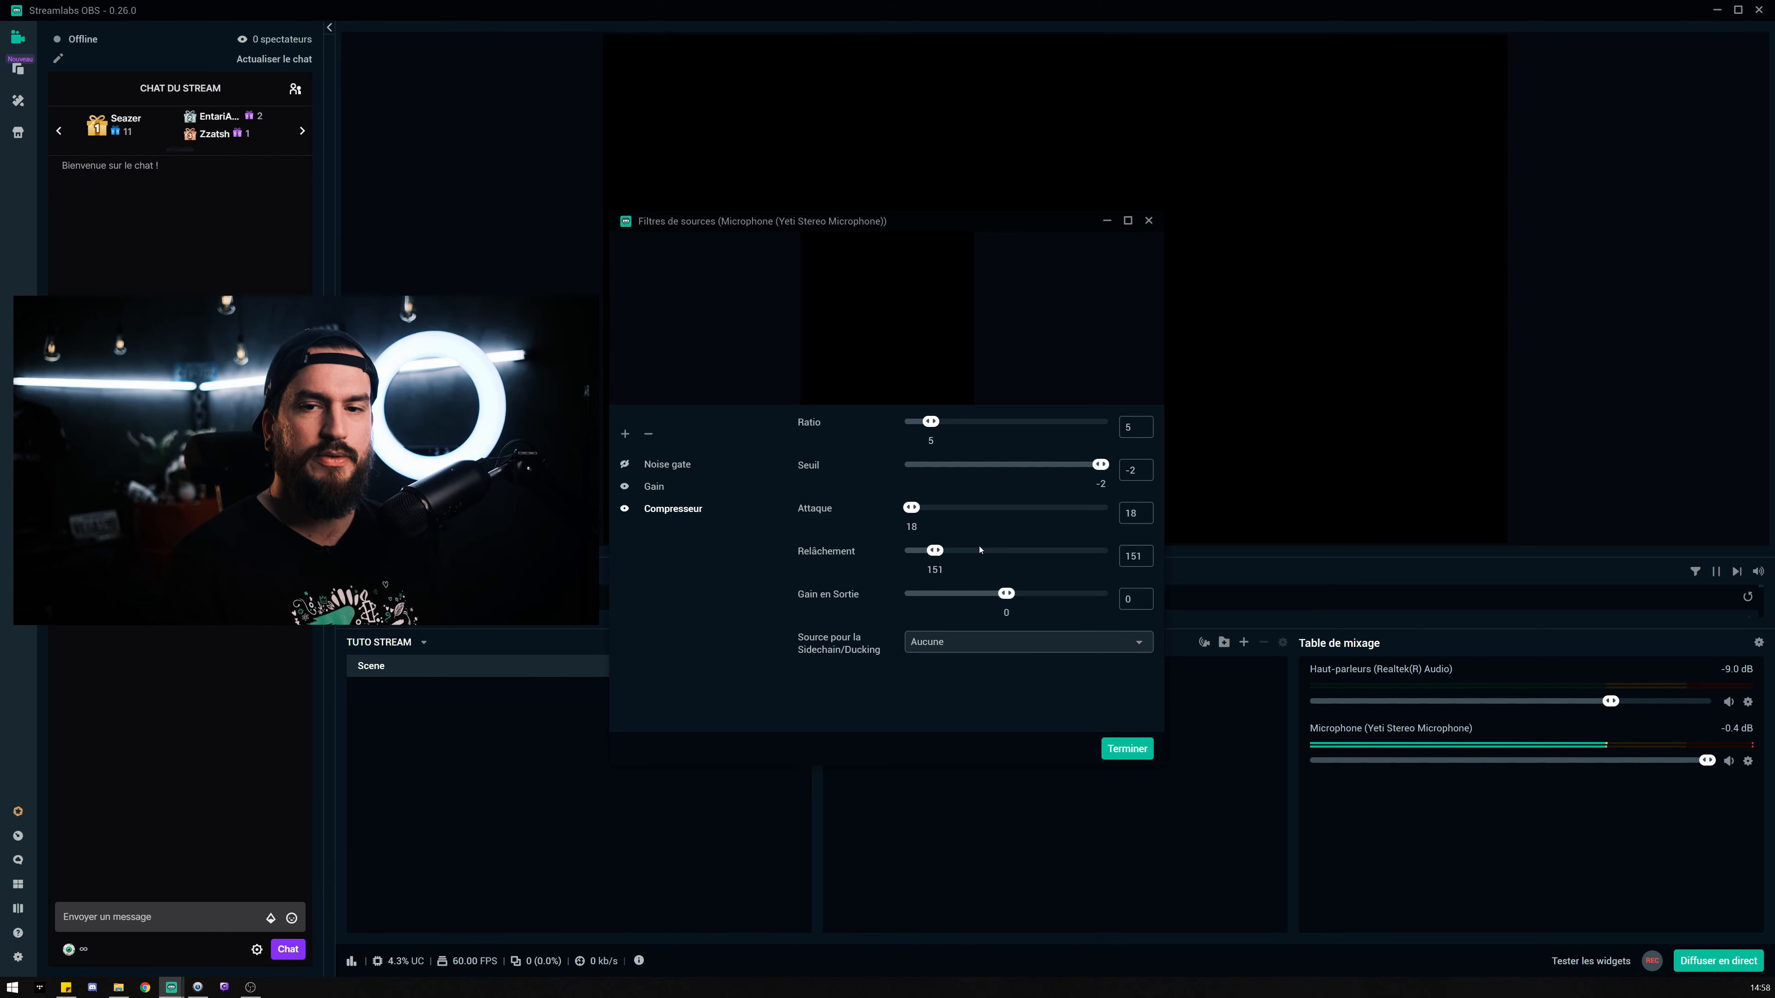
pyautogui.moveTo(1101, 464); pyautogui.dragTo(1089, 466)
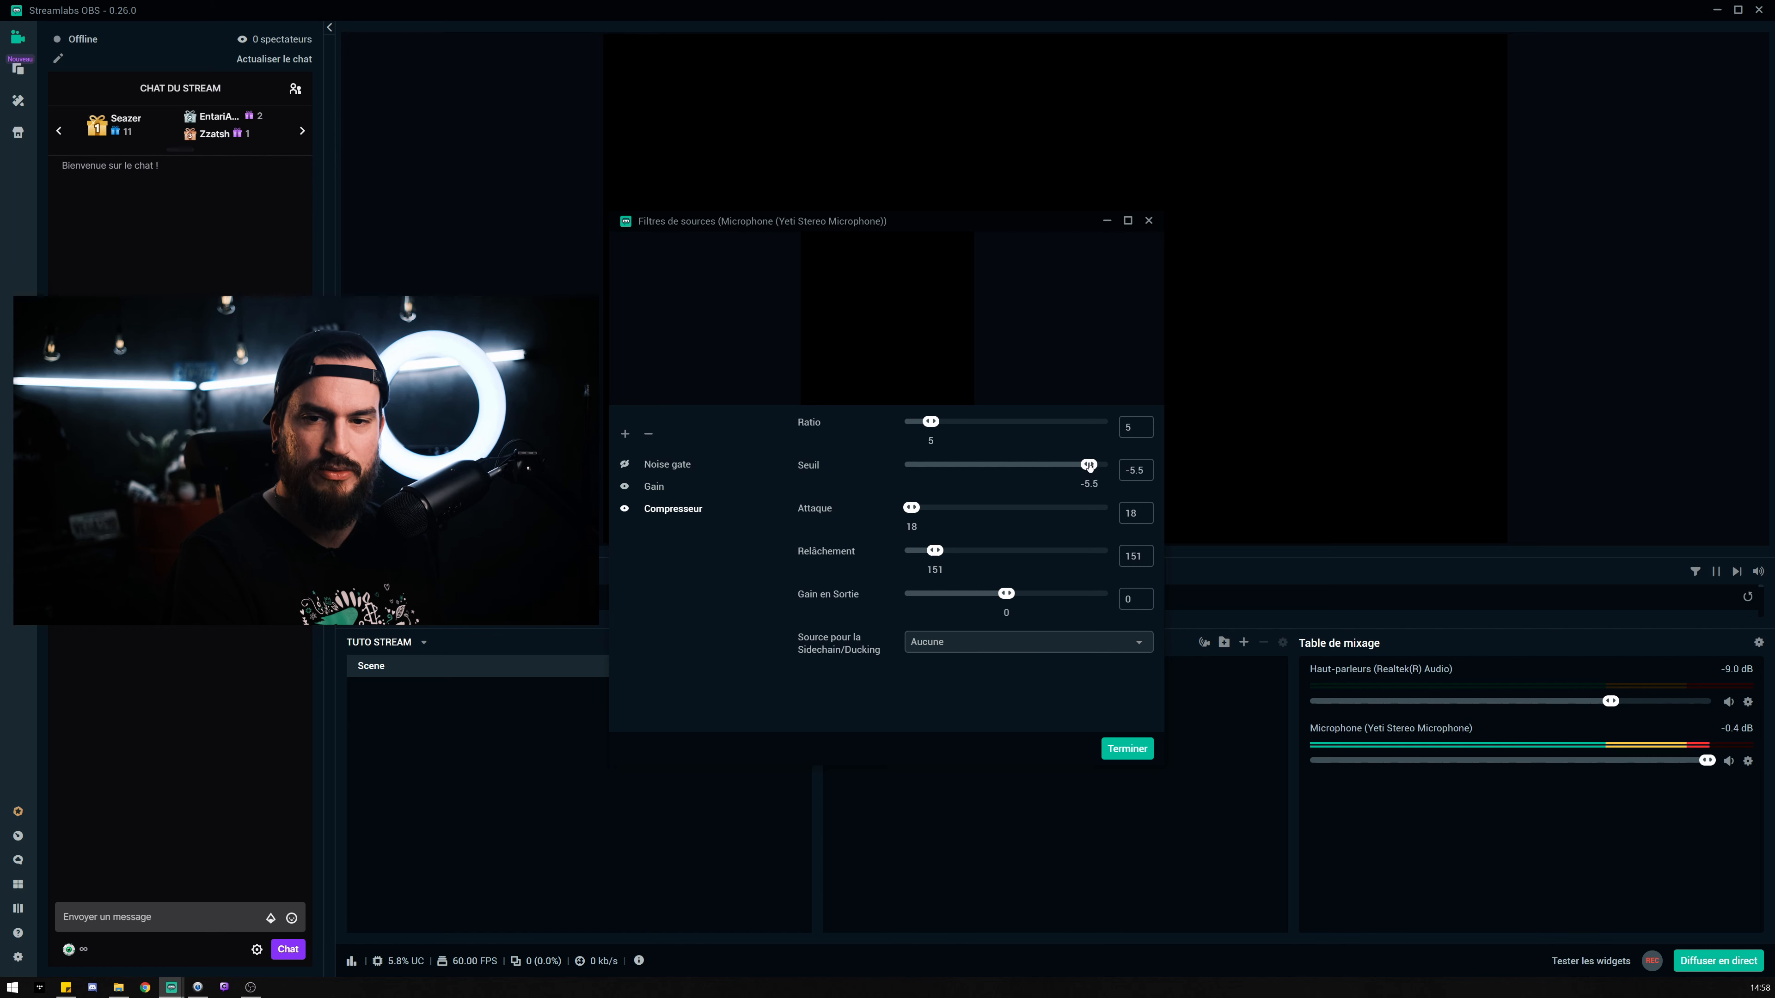
# - Set the microphone's Gain filter to 13, and display the settings of its Noise gate filter
pyautogui.click(697, 487)
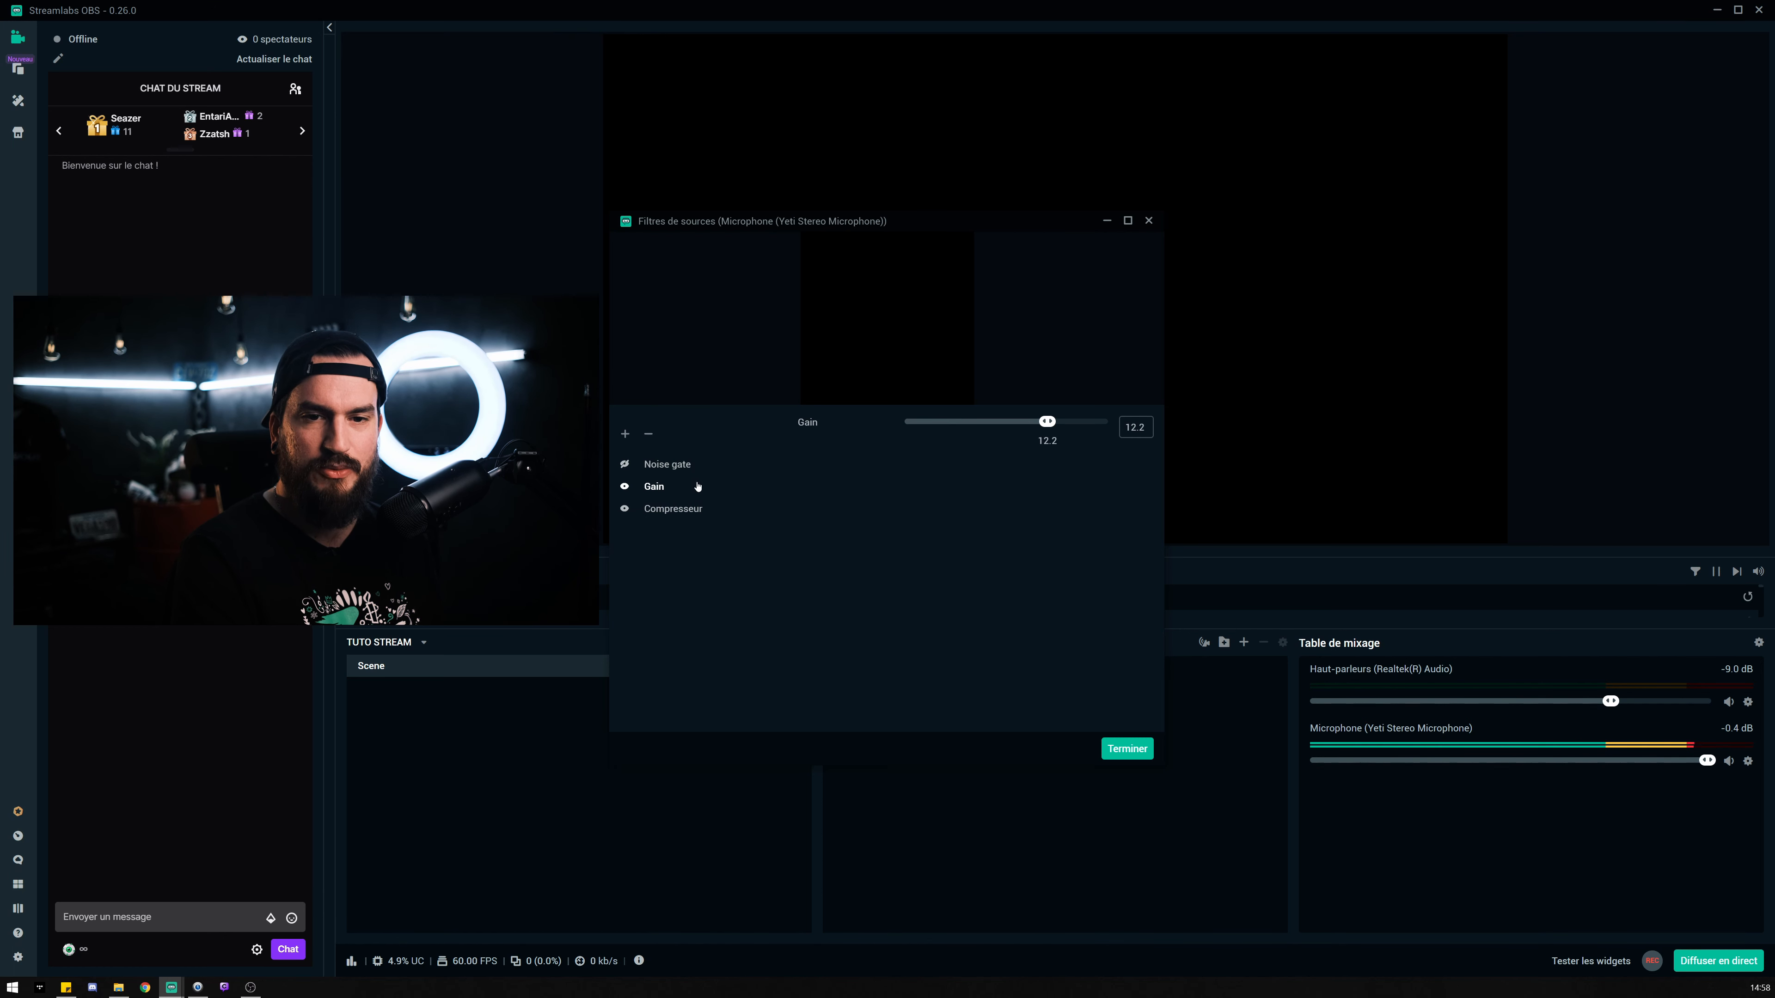
pyautogui.moveTo(1046, 422); pyautogui.dragTo(1051, 424)
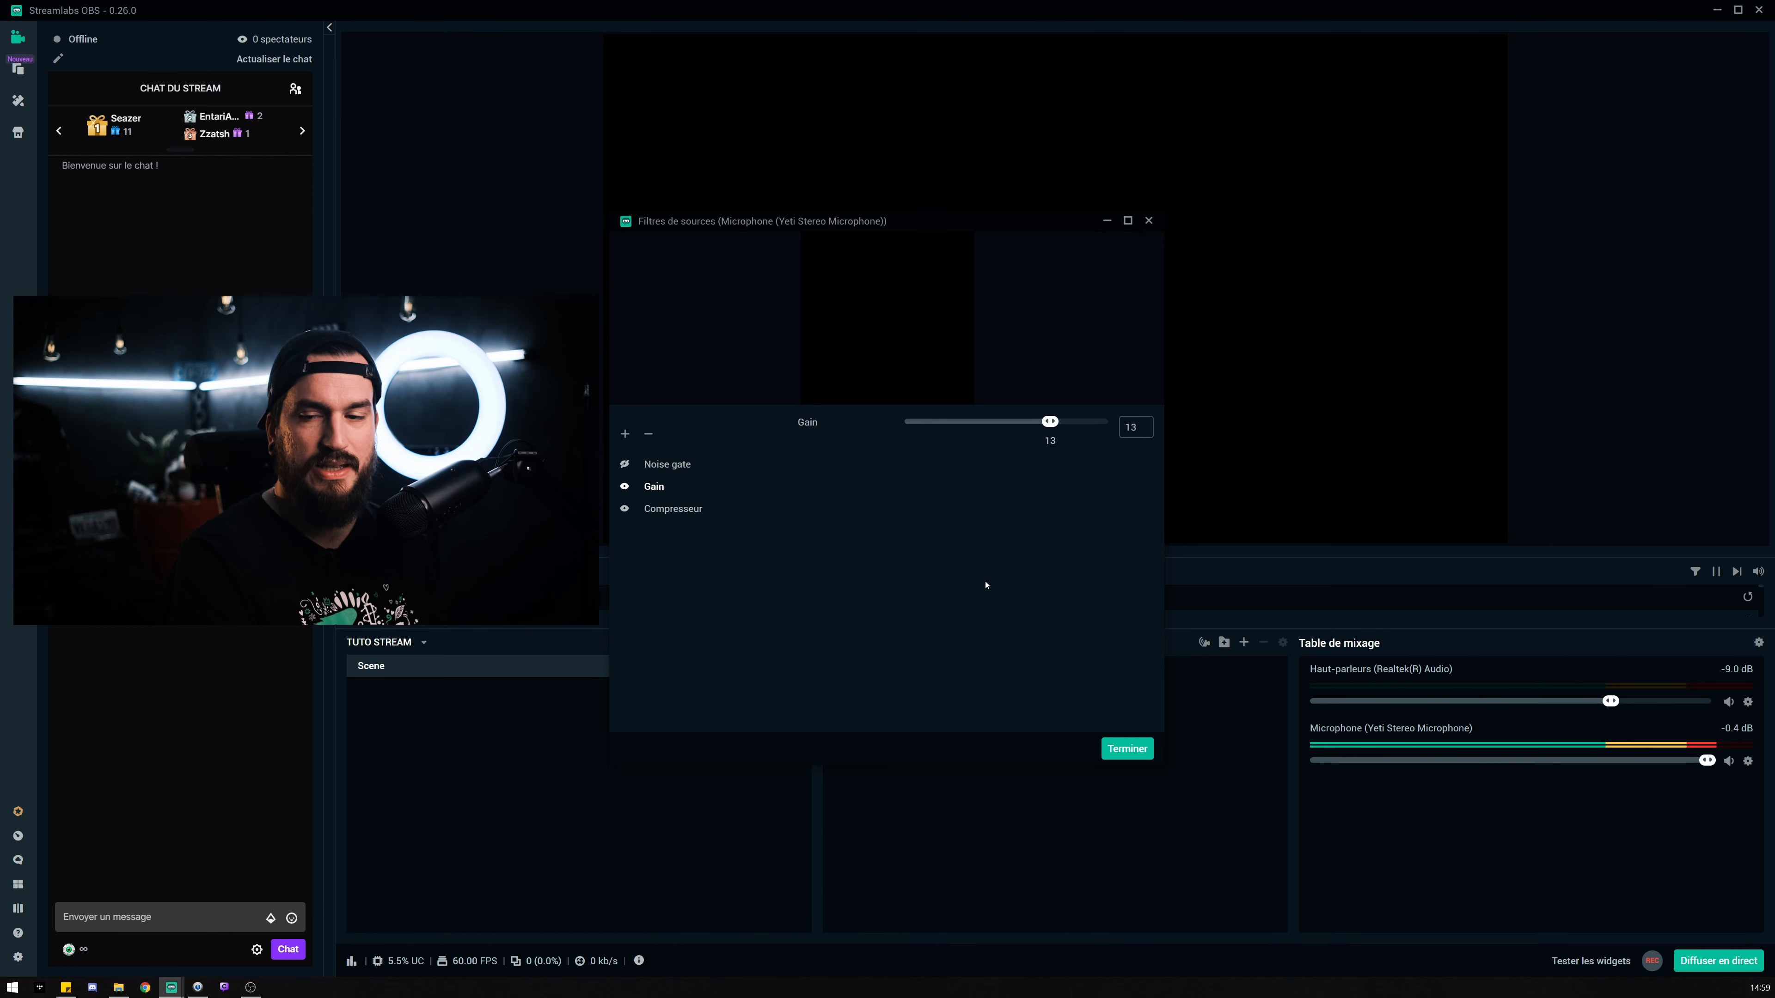
pyautogui.click(680, 516)
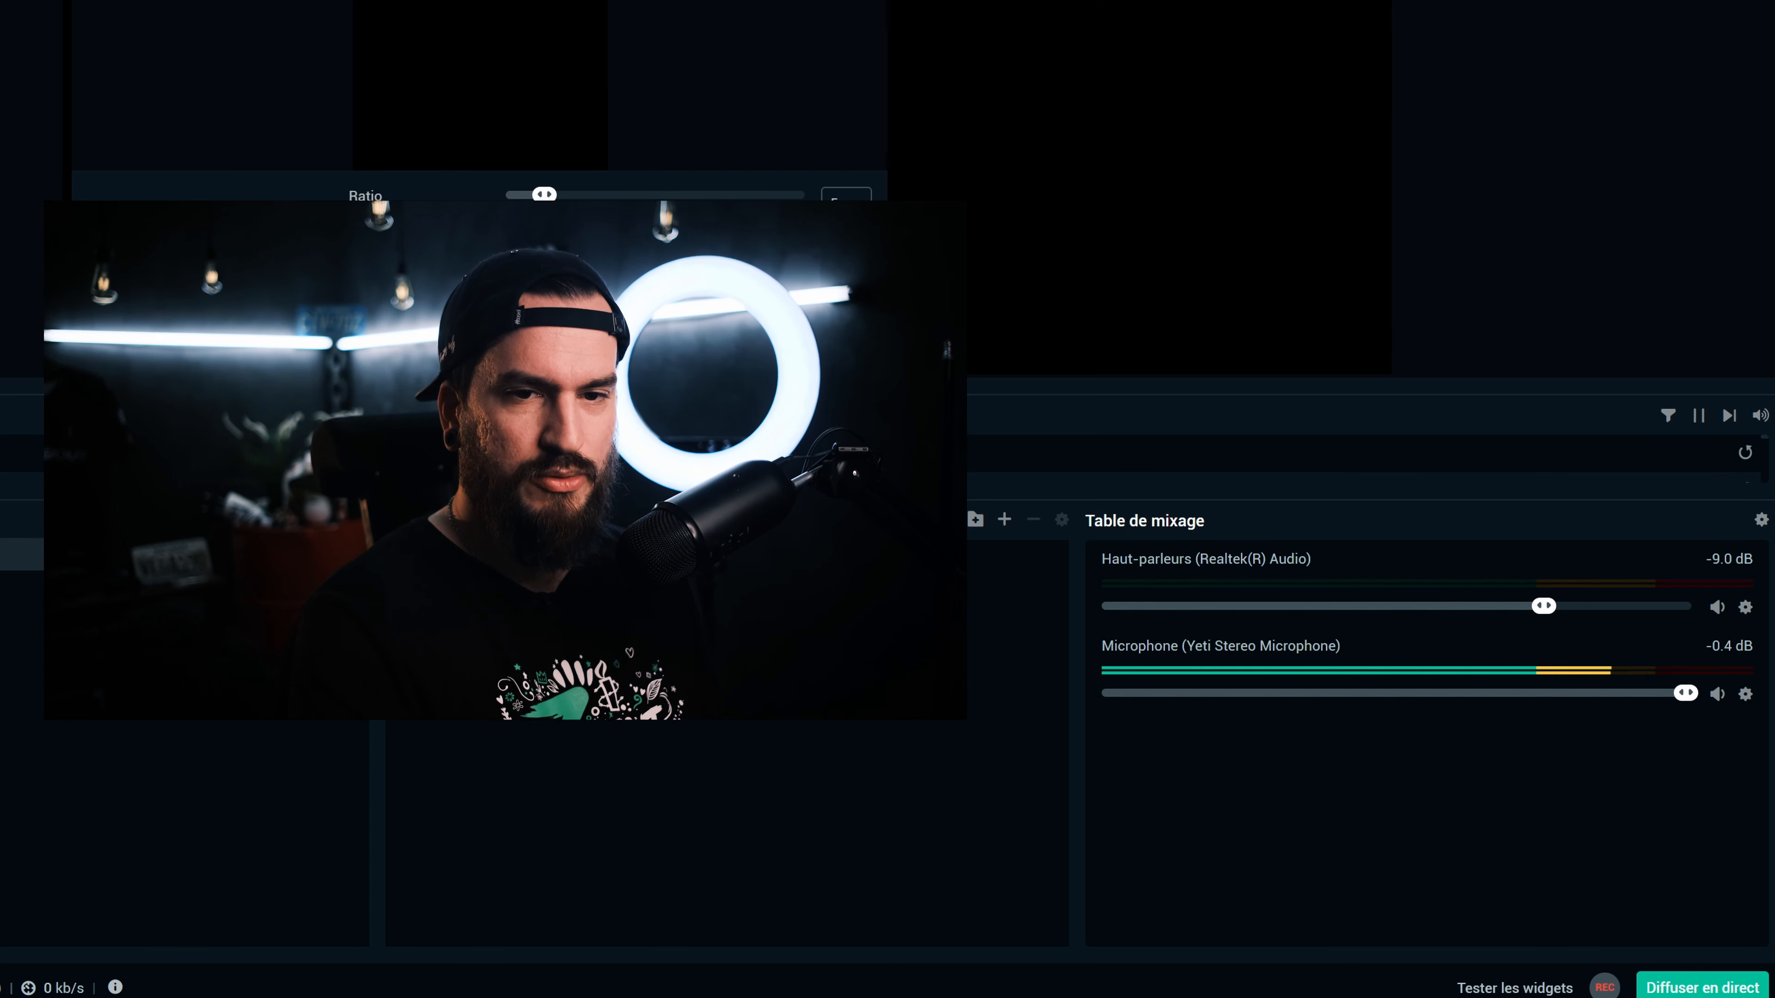
pyautogui.click(181, 273)
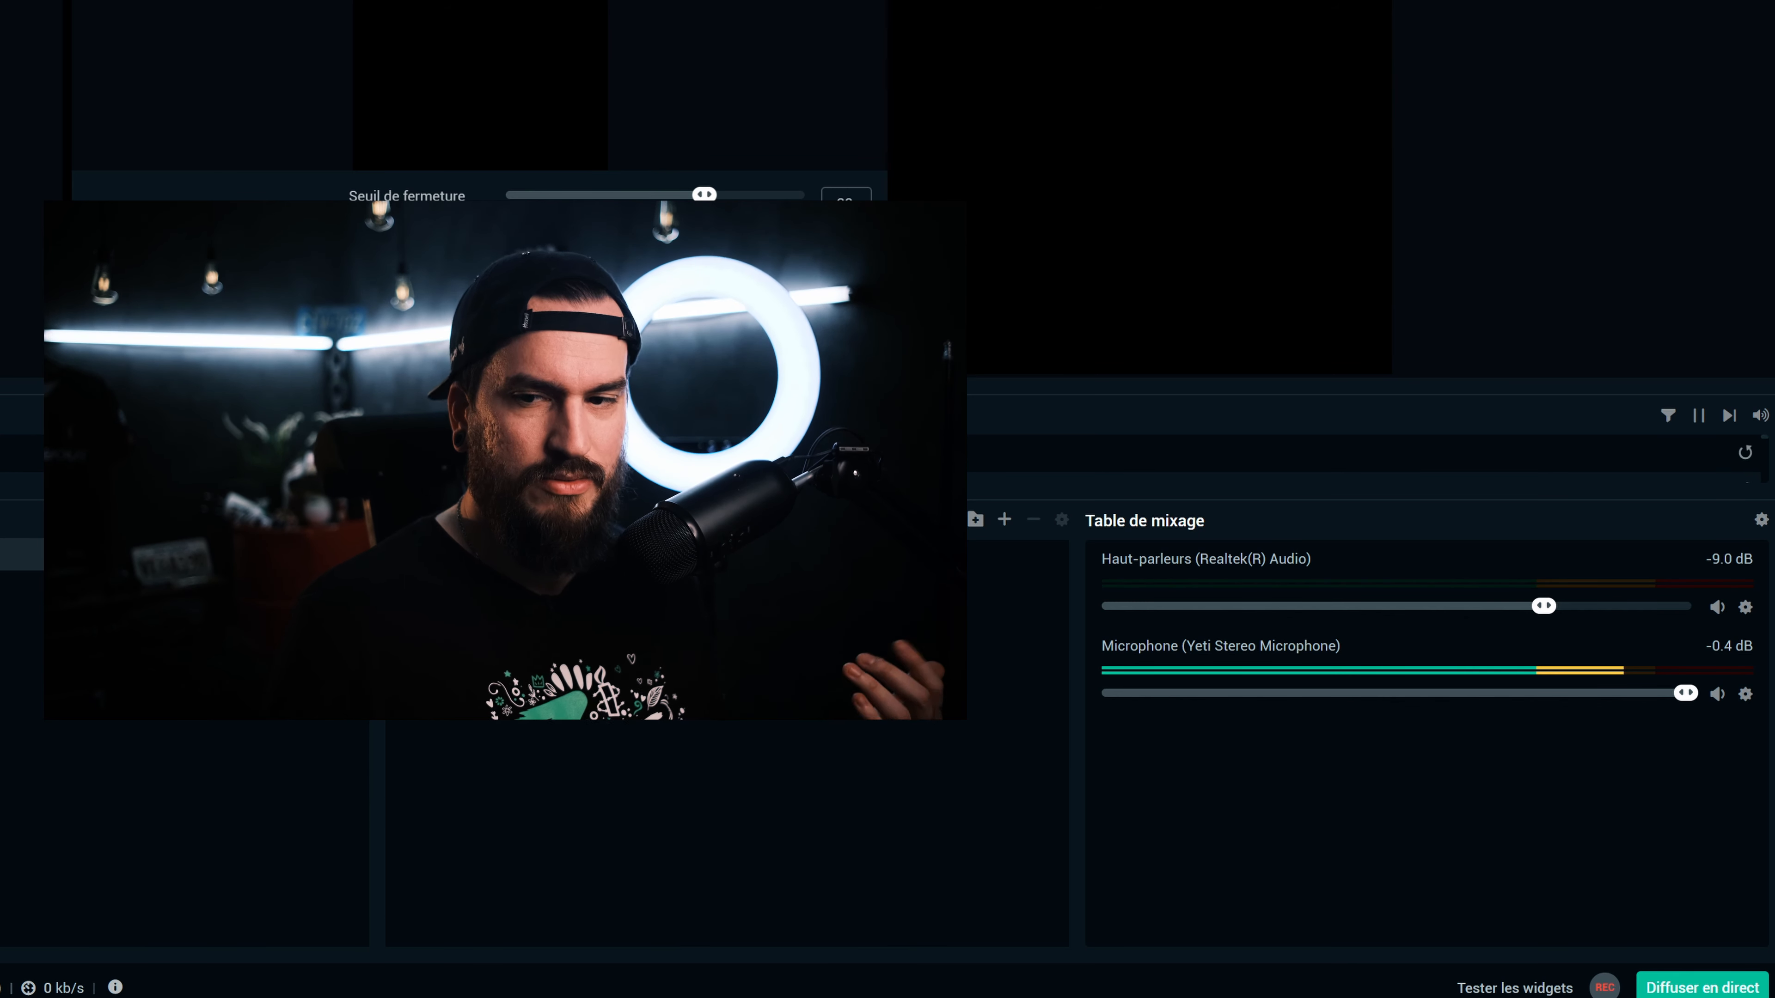